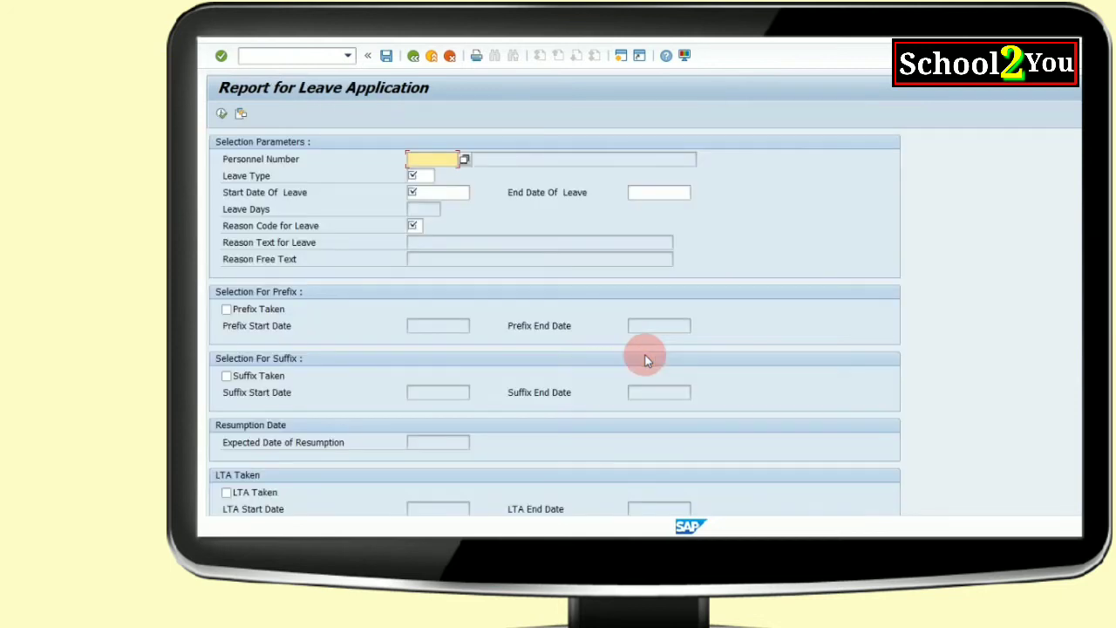
Enter the employee's personnel number and set the leave type to SEC (Vacation SEC)
left_click(445, 162)
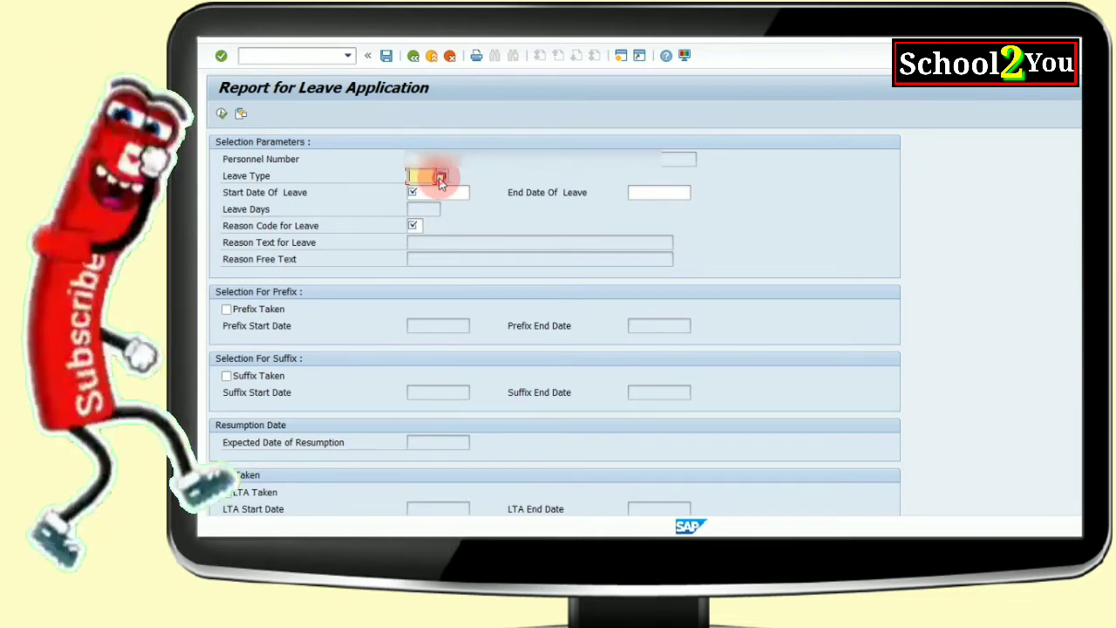
left_click(442, 180)
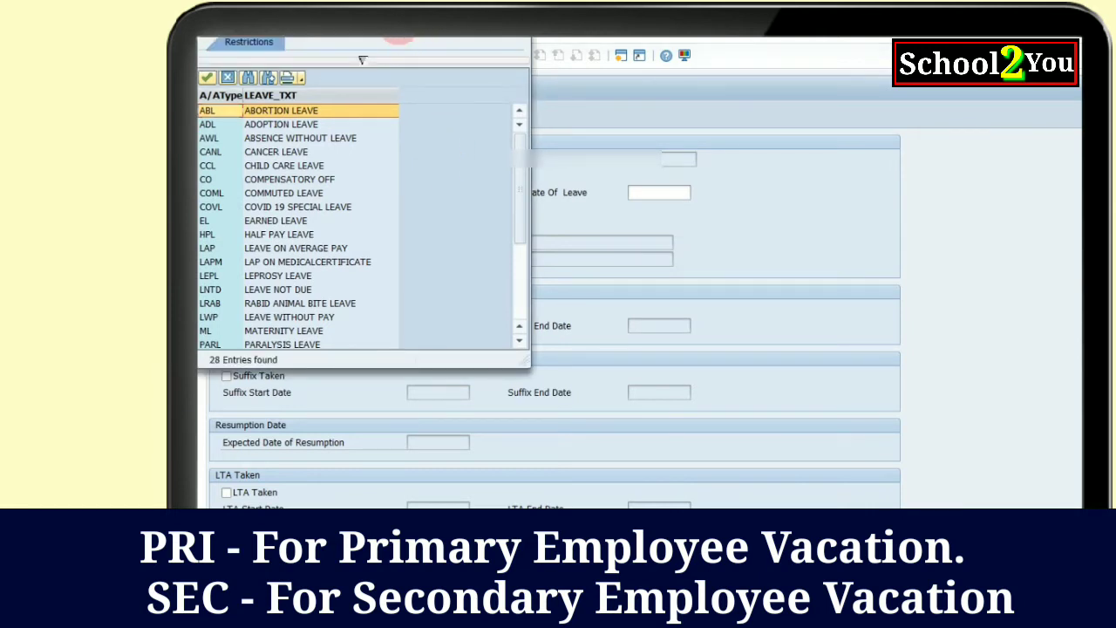
left_click_drag(396, 36, 669, 56)
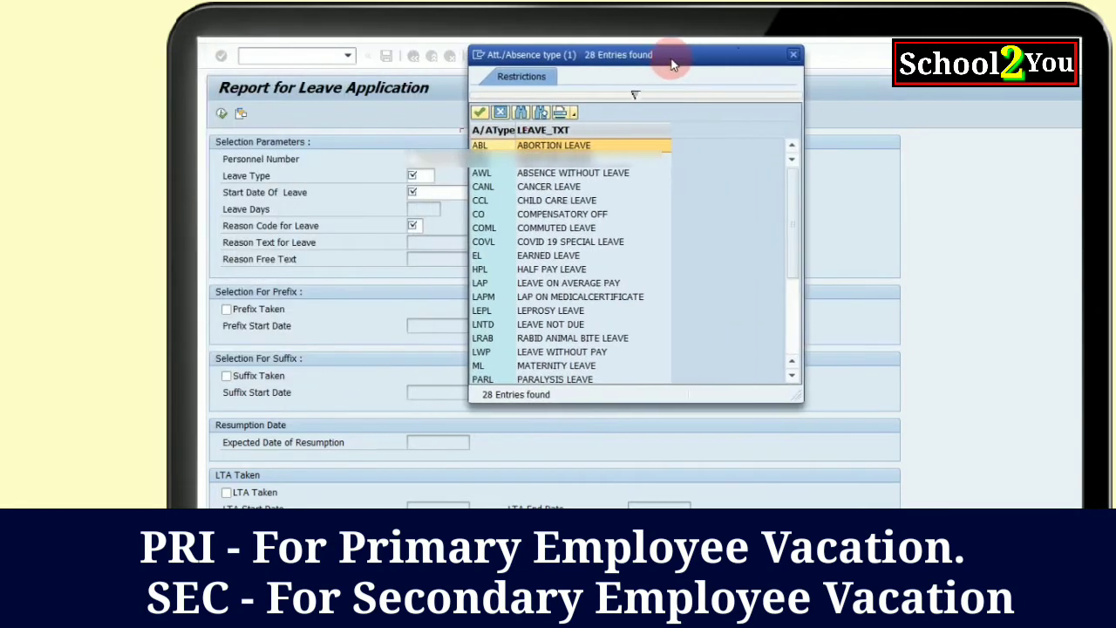
scroll(523, 253, "down", 4)
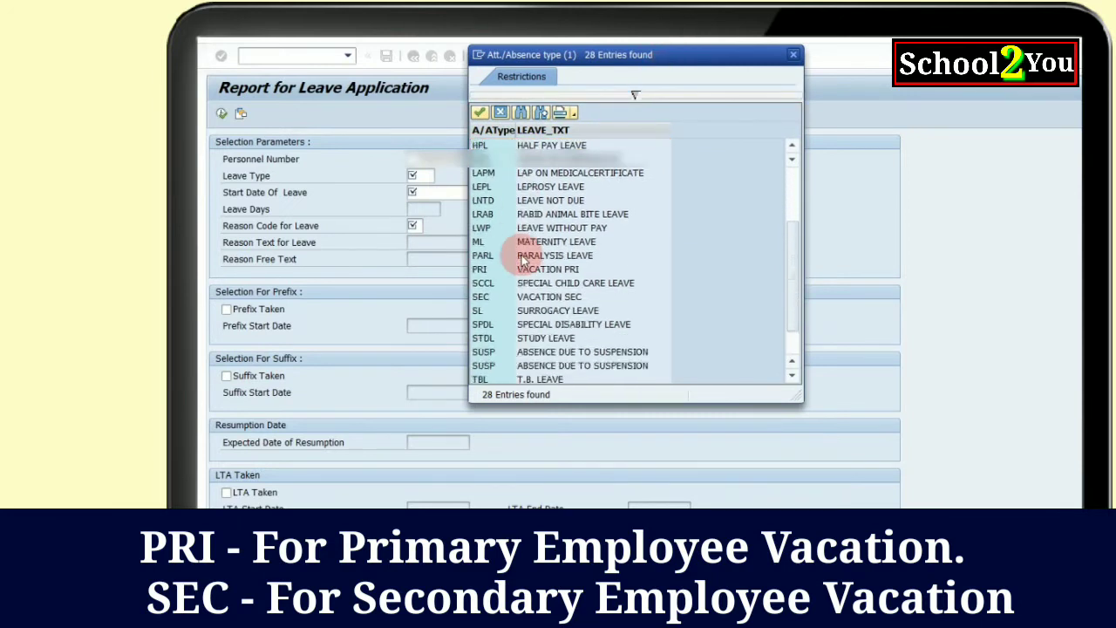
left_click(484, 245)
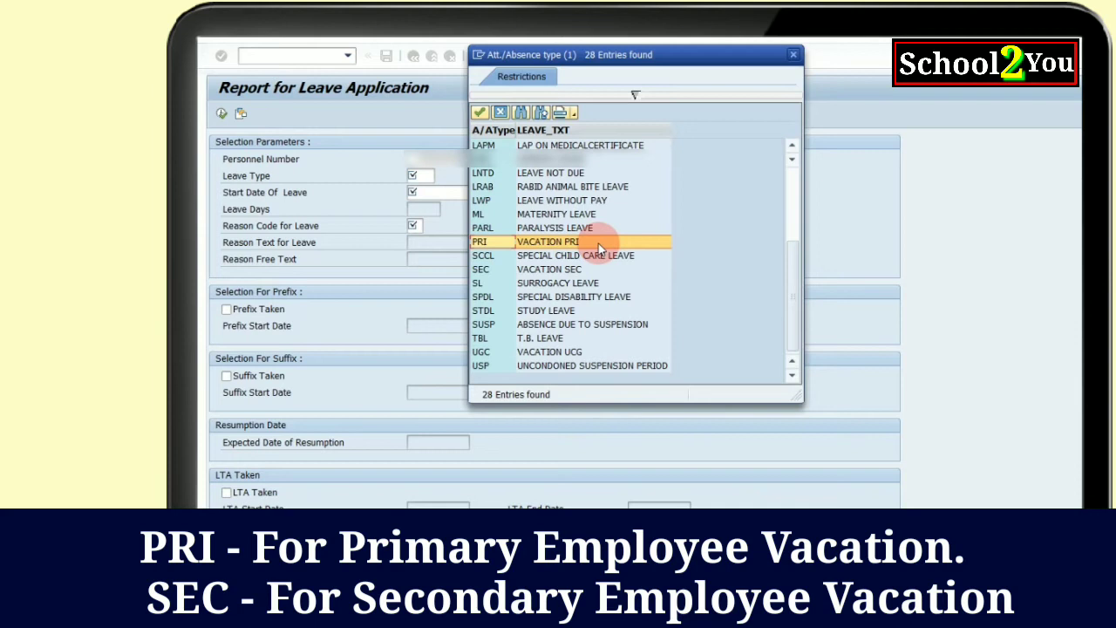
left_click(492, 269)
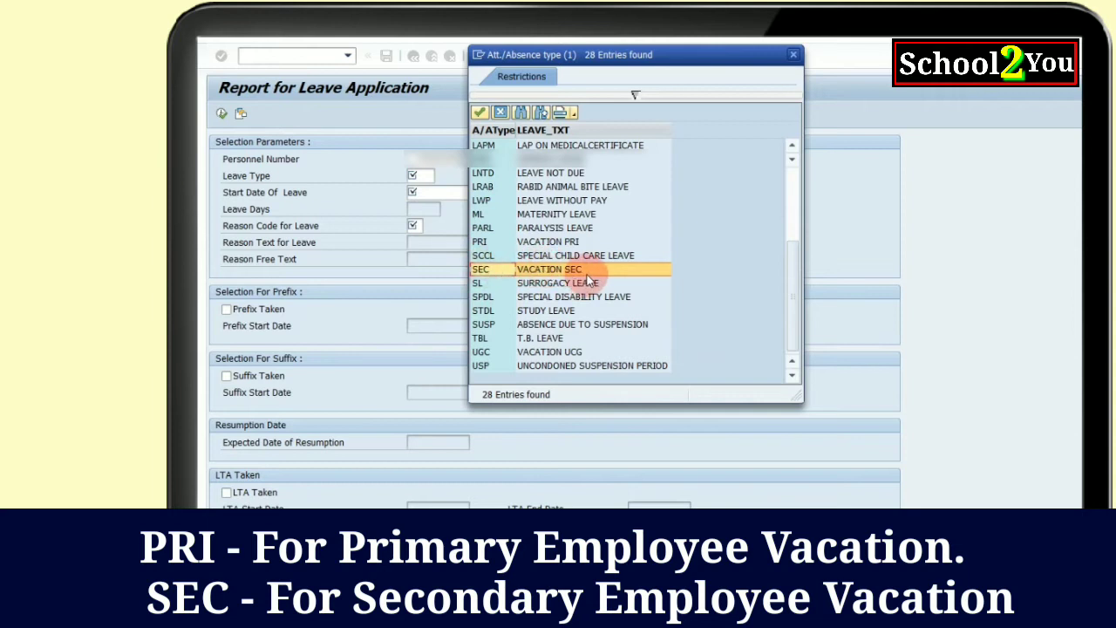
left_click(479, 111)
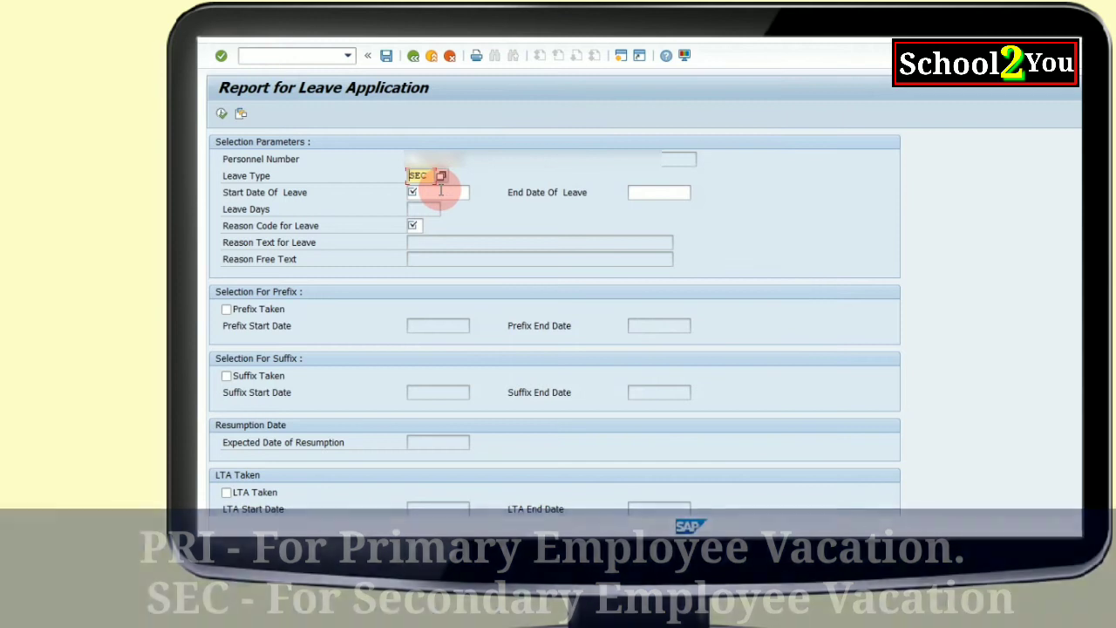
Set the leave start date to 03.05.2021 and the end date to 12.06.2021
left_click(468, 193)
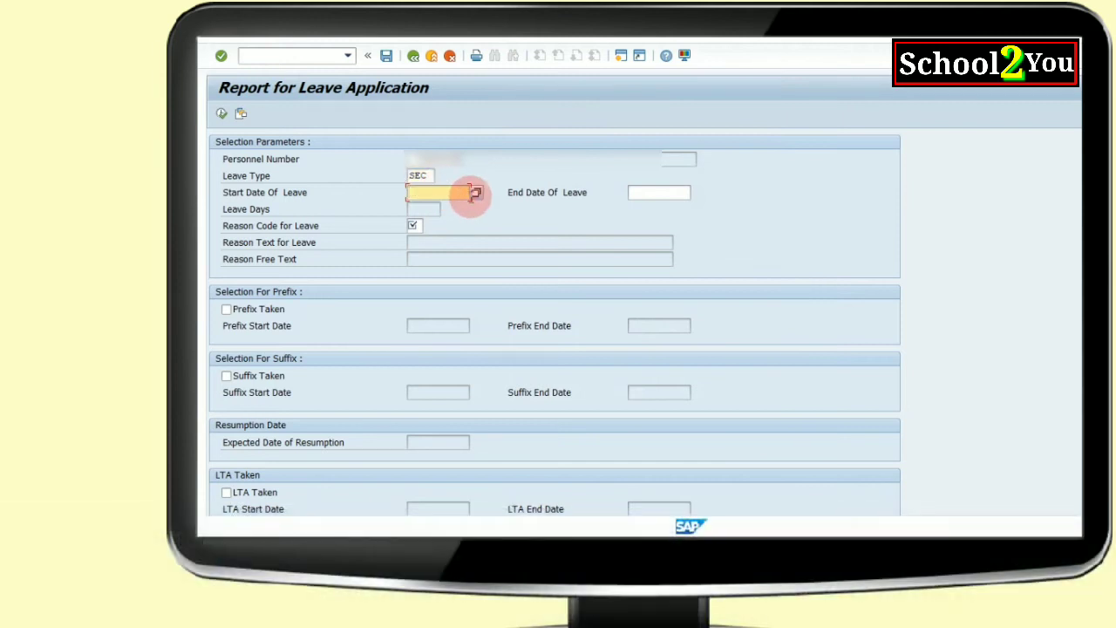
left_click(475, 193)
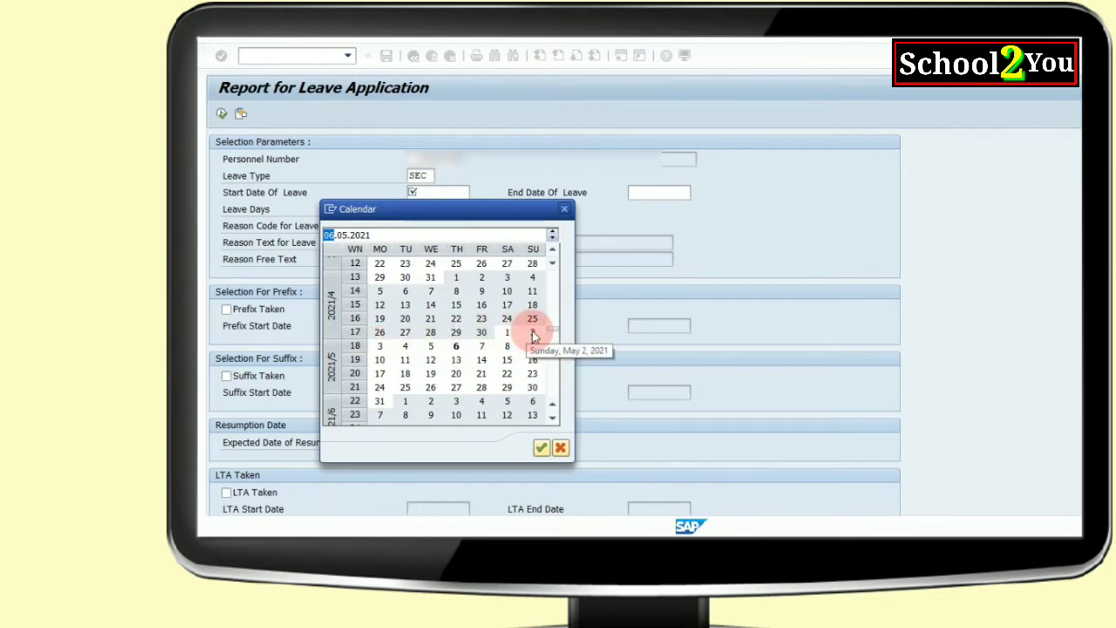
double_click(380, 347)
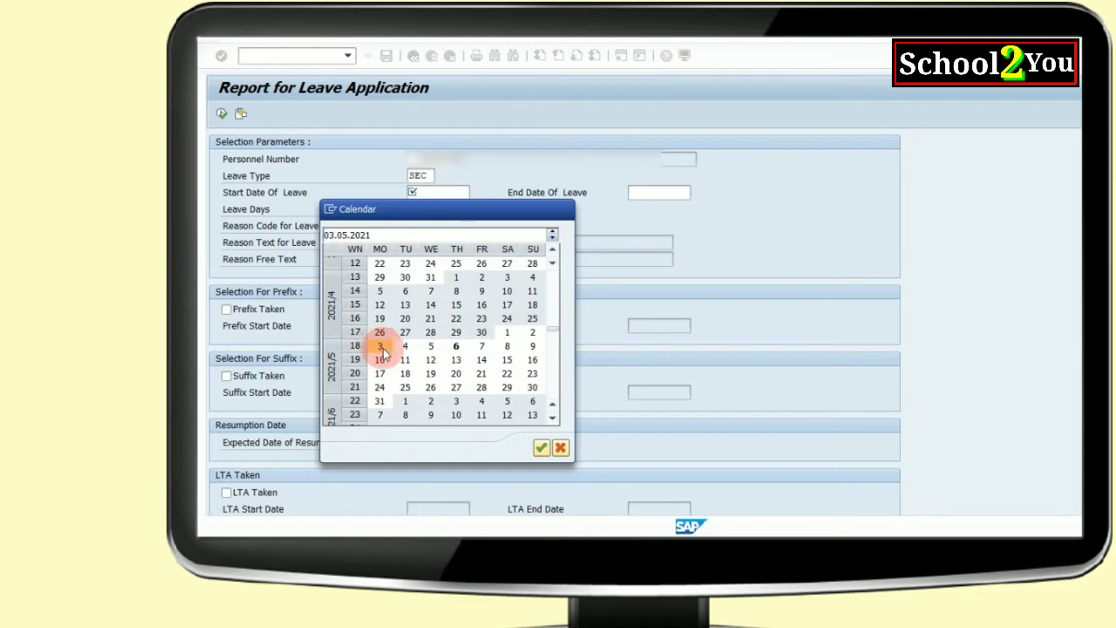
left_click(686, 194)
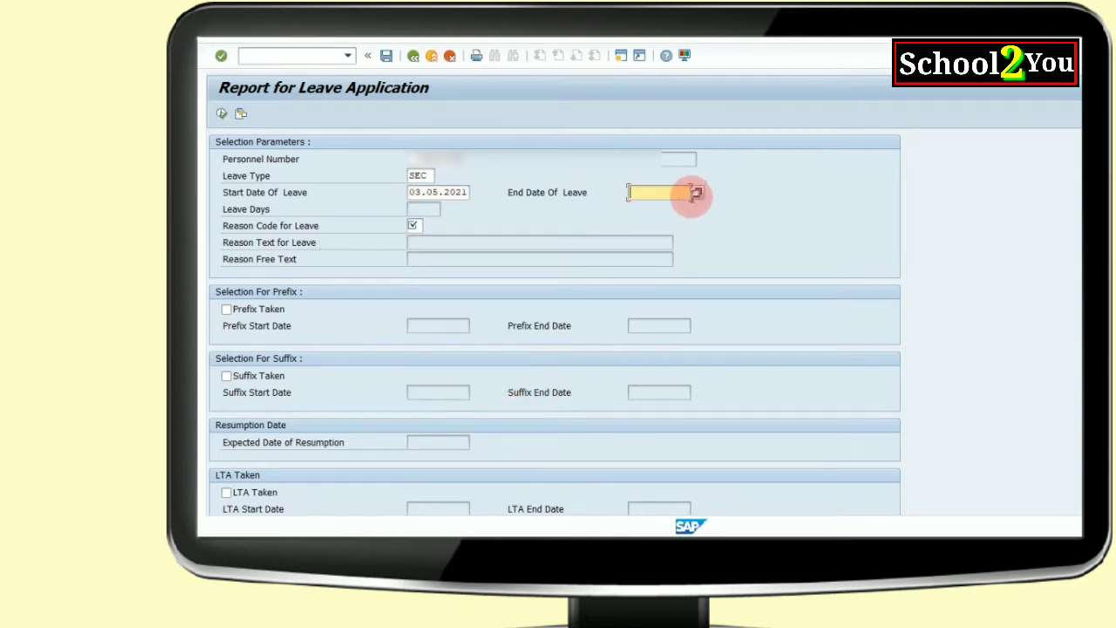
left_click(697, 193)
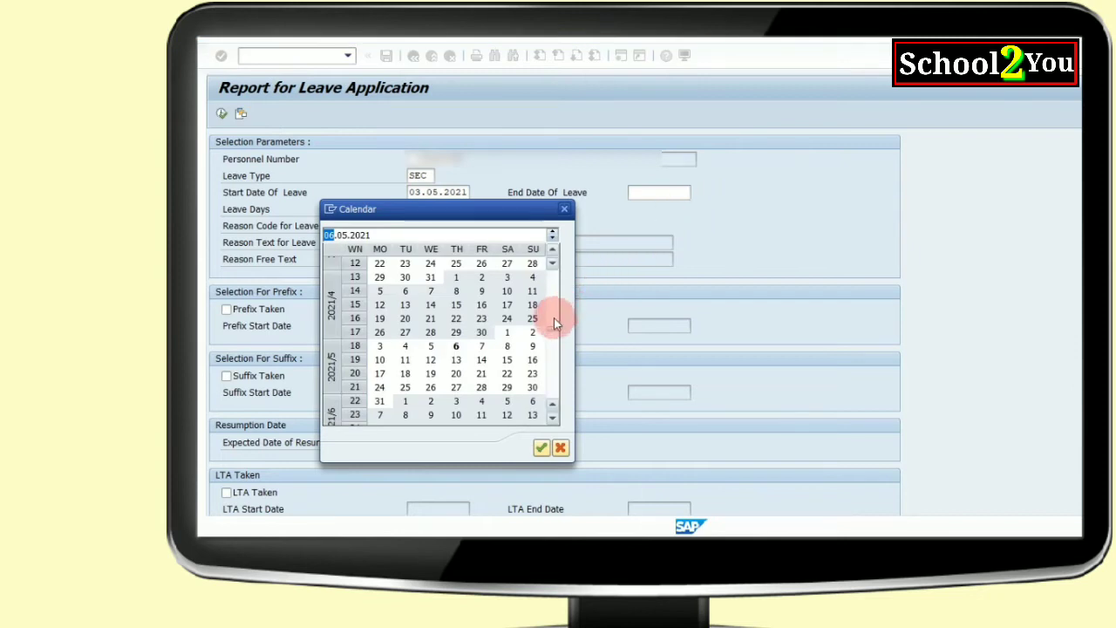
scroll(471, 371, "down", 1)
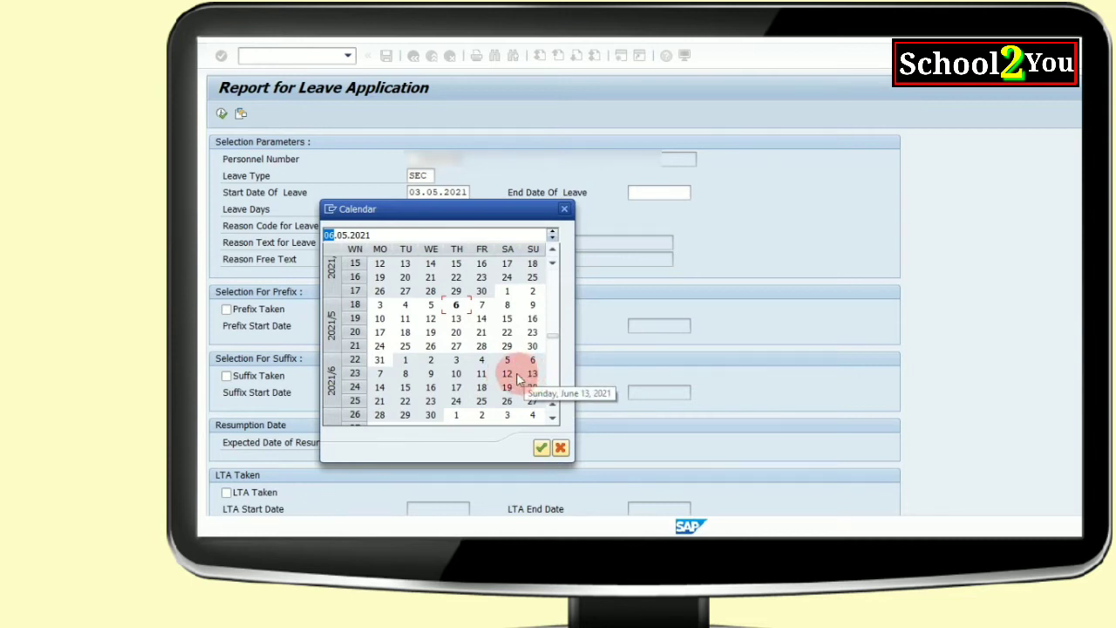
double_click(510, 376)
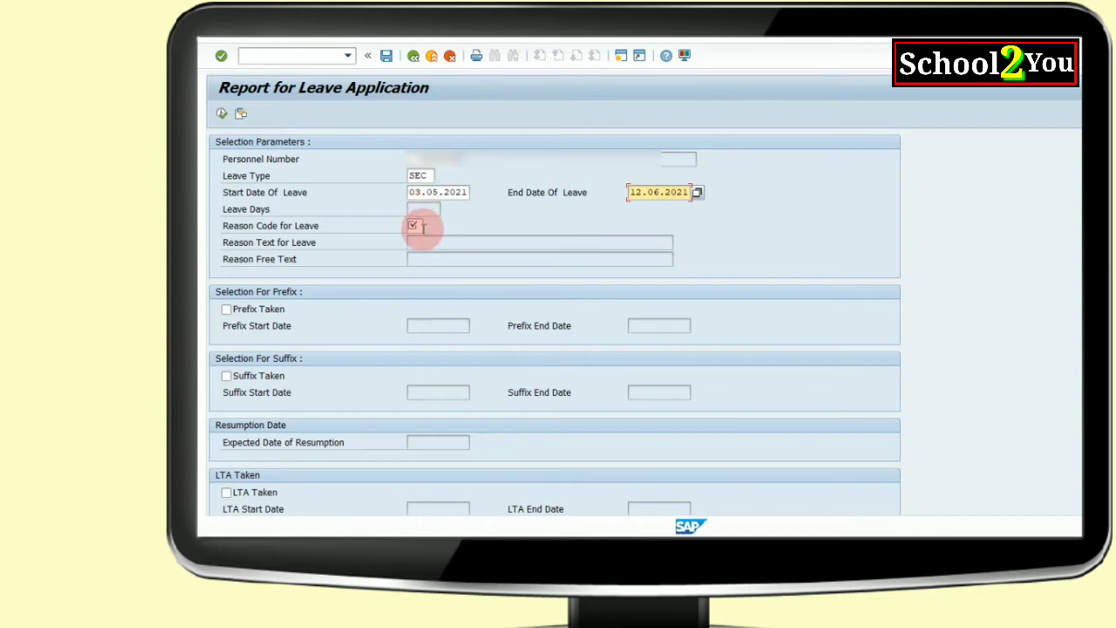
Set the reason code for leave to 01 (Vacation Period)
left_click(416, 226)
left_click(430, 228)
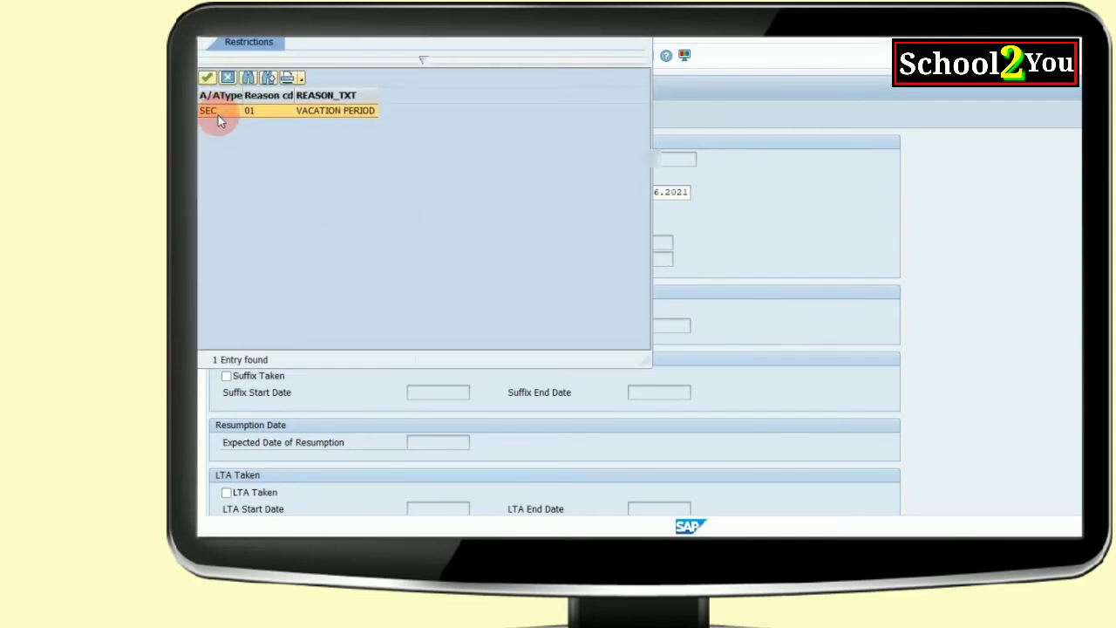
left_click(207, 78)
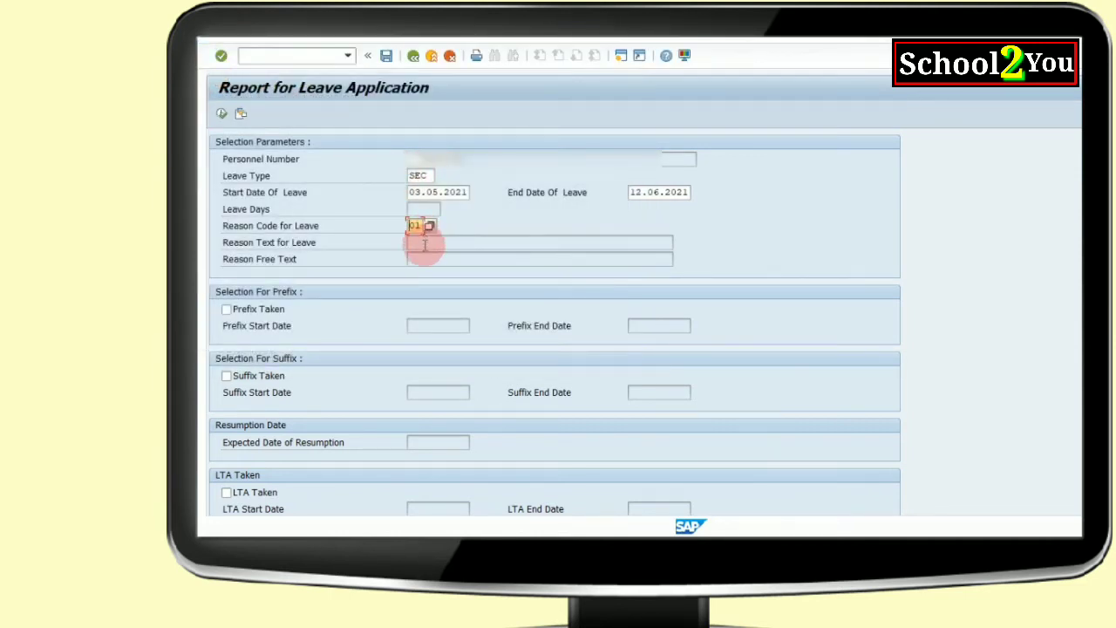
Mark the prefix as taken and set both its start and end dates to 02.05.2021
left_click(227, 311)
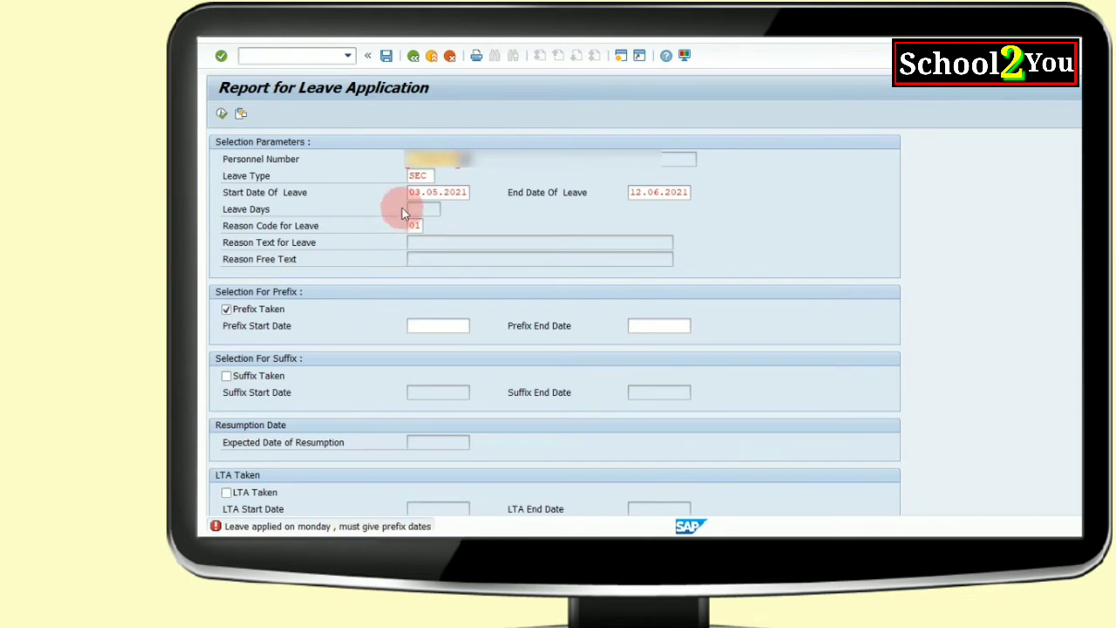
left_click(433, 323)
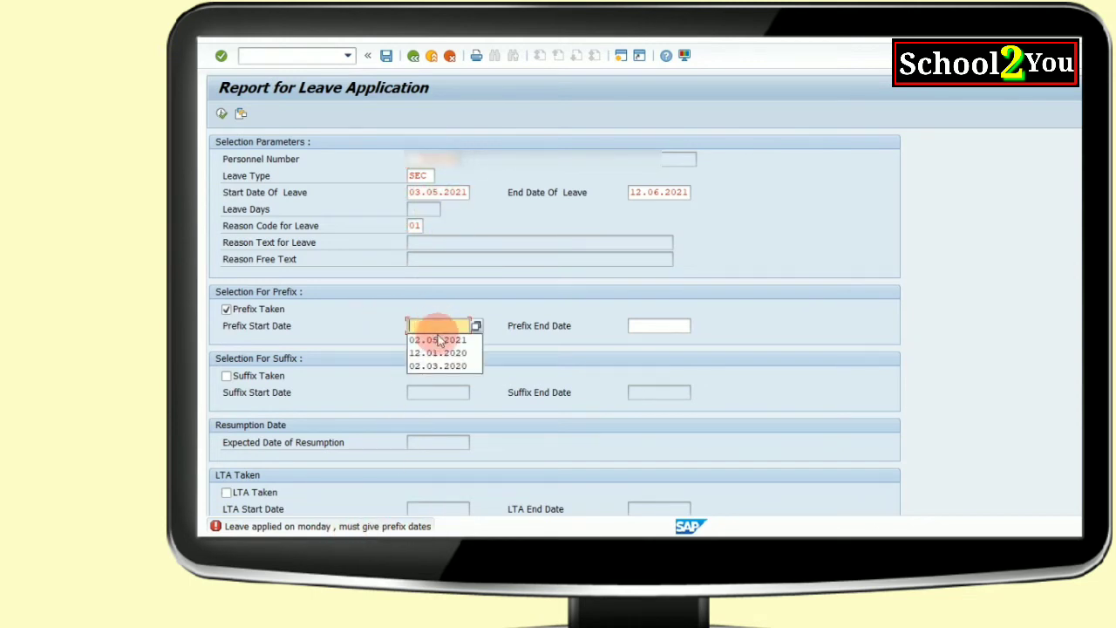
left_click(439, 339)
left_click(636, 325)
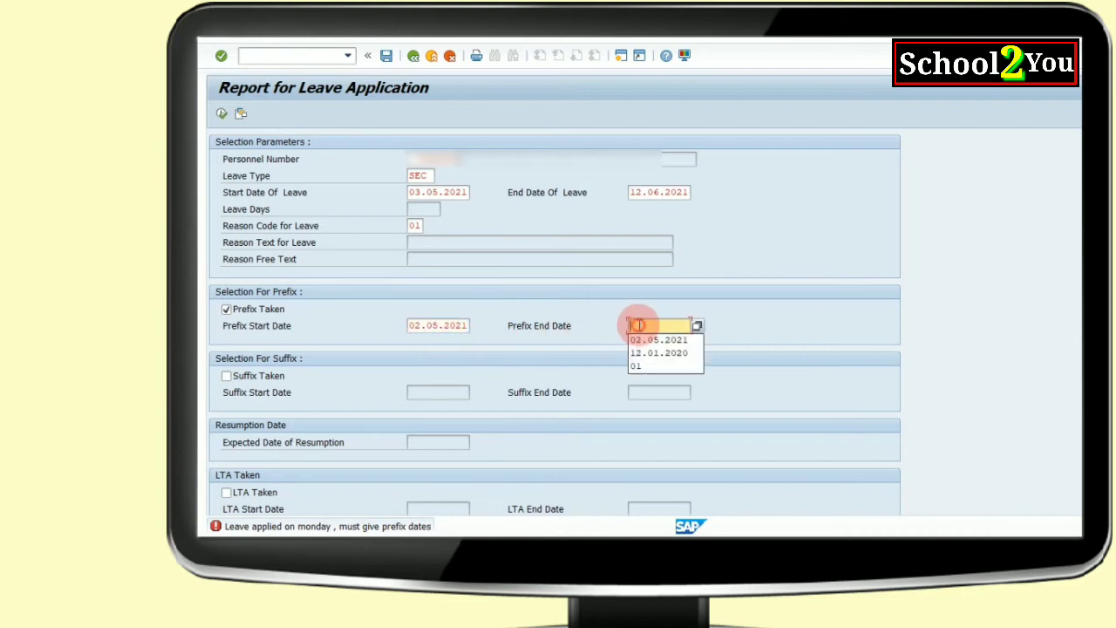
left_click(654, 339)
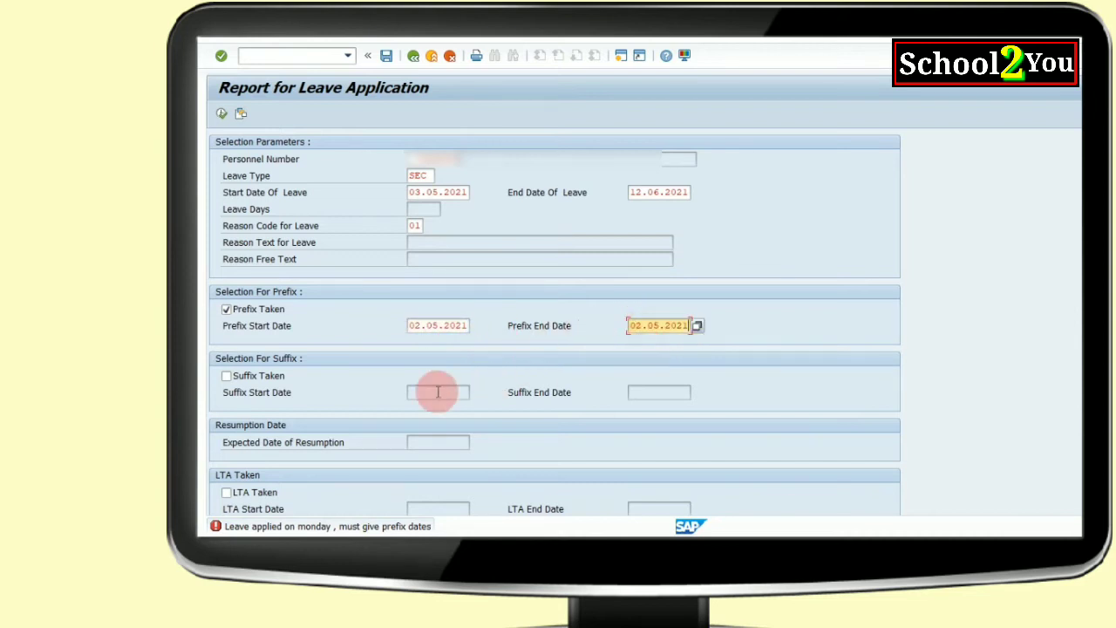
Mark the suffix as taken and set both its start and end dates to 13.06.2021
left_click(227, 376)
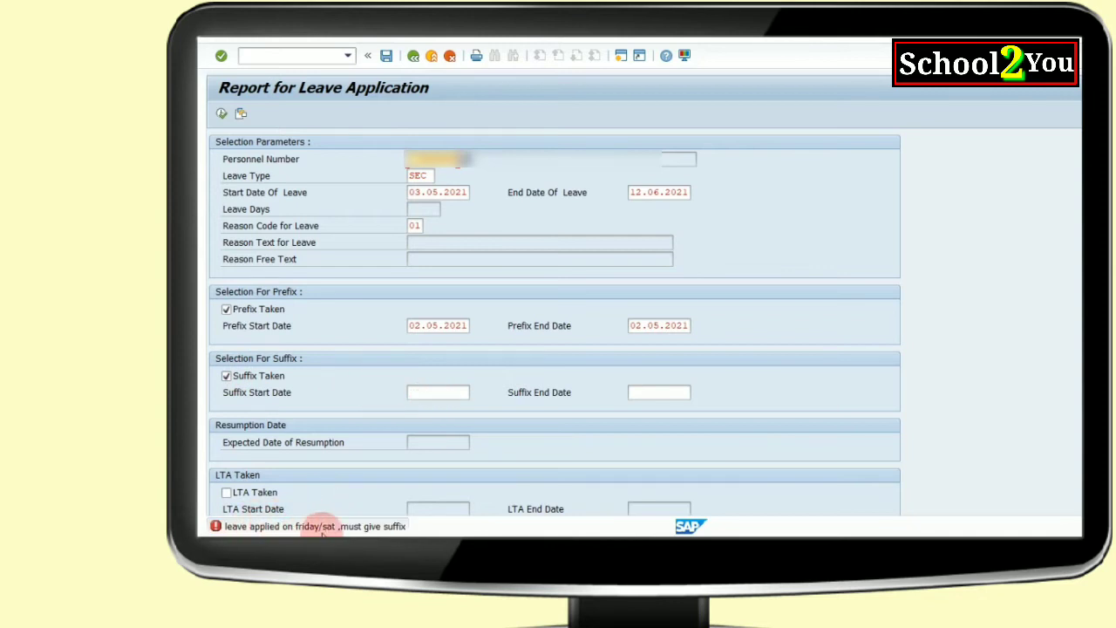
left_click(424, 390)
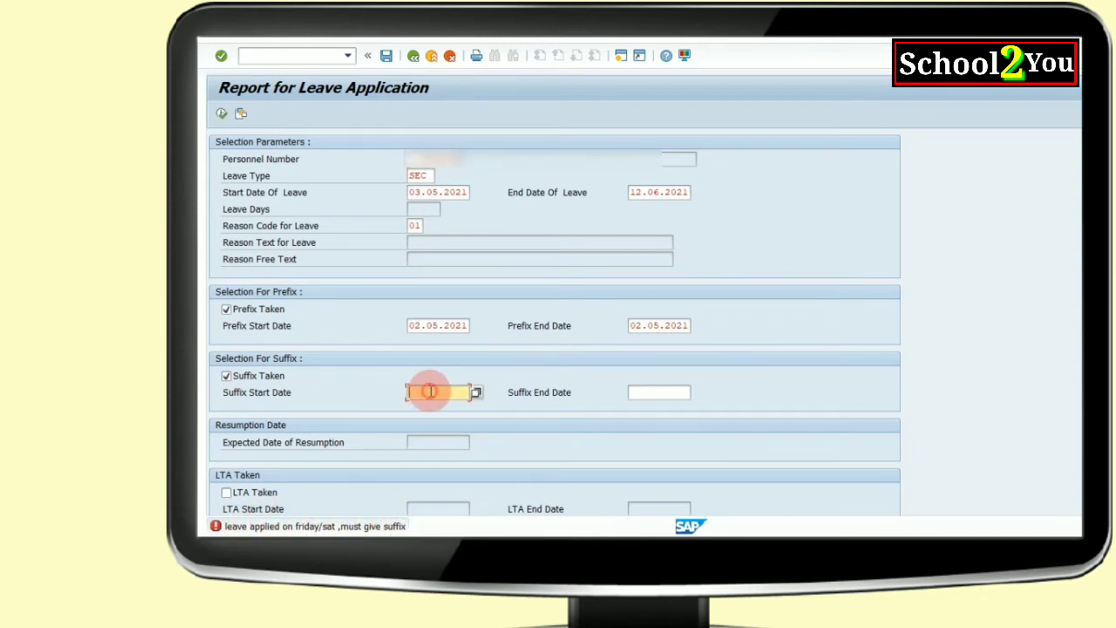
left_click(433, 404)
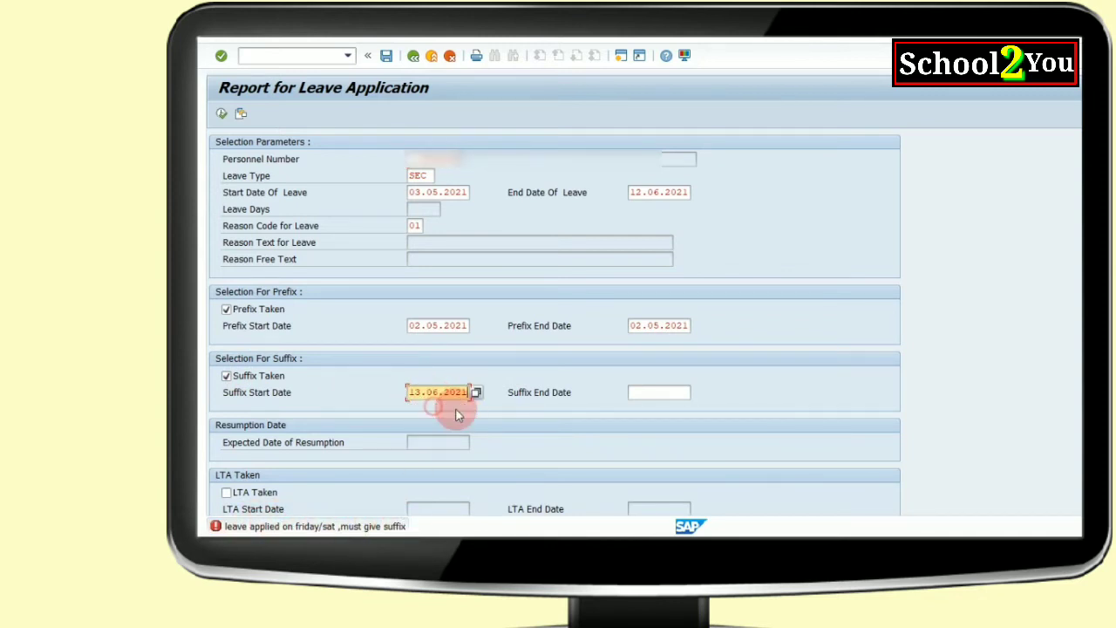
left_click(645, 392)
left_click(648, 408)
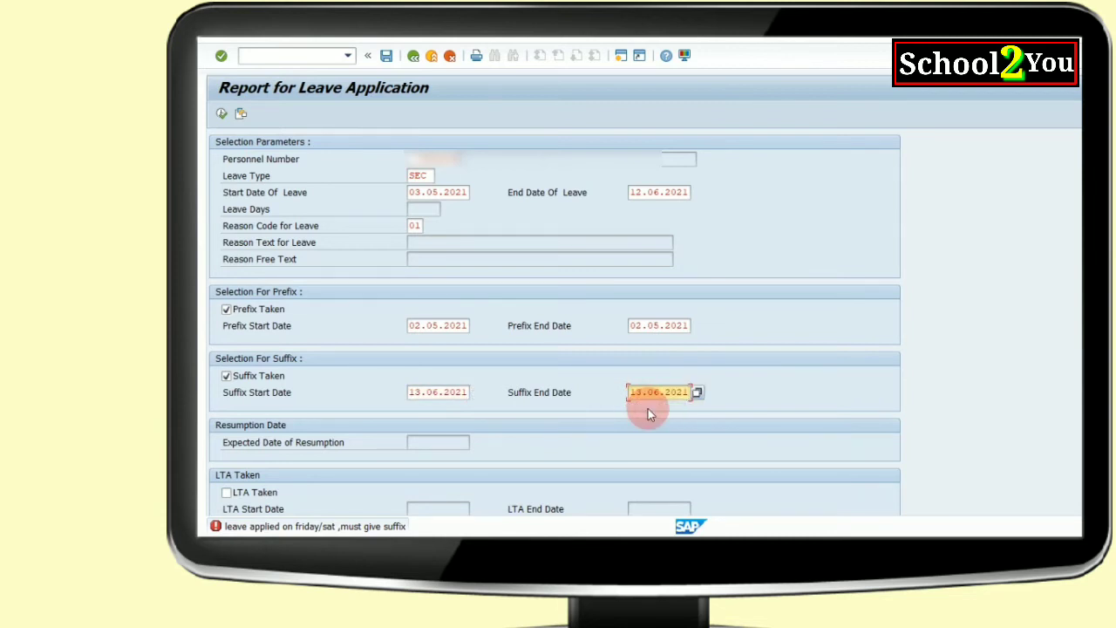
Validate the completed leave form to calculate the leave days and the expected resumption date
scroll(648, 413, "down", 1)
scroll(648, 413, "down", 1)
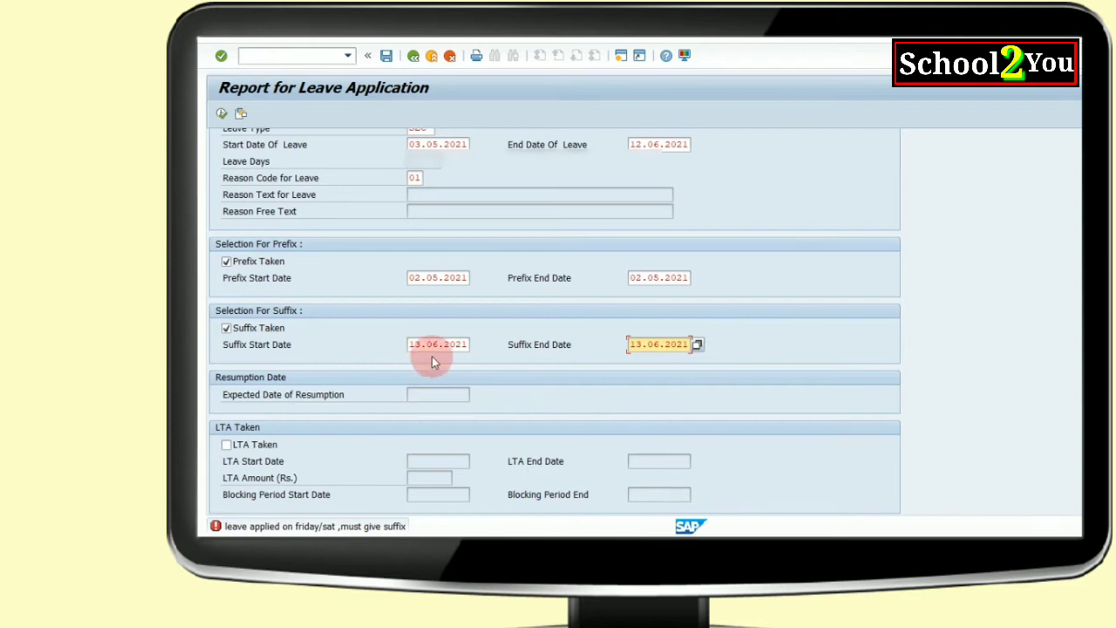
scroll(431, 359, "up", 3)
left_click(471, 159)
key("Return")
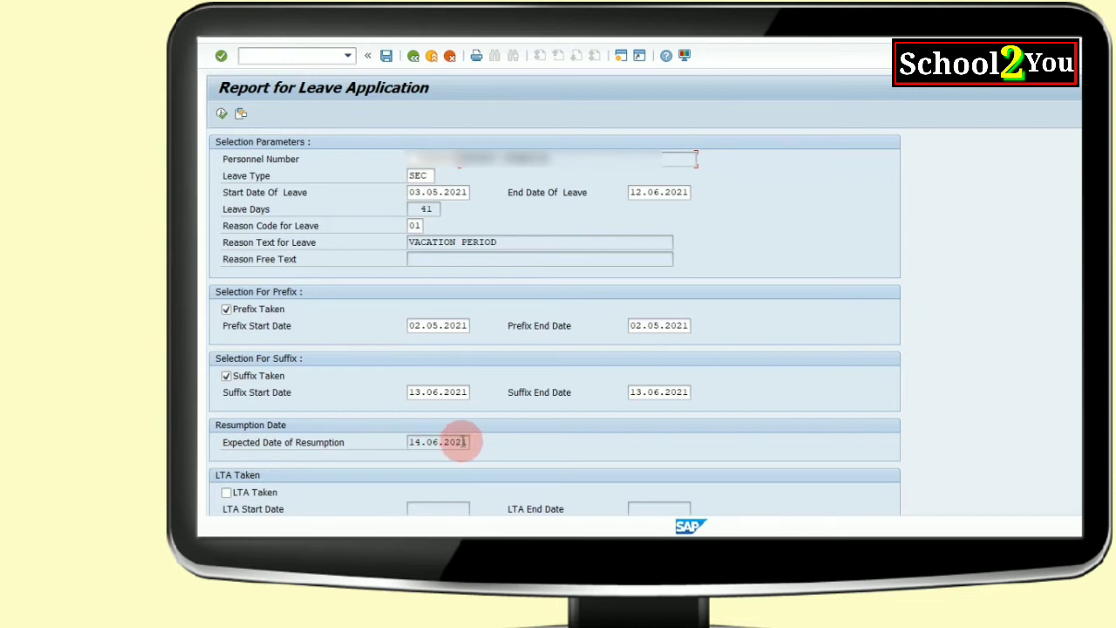
Execute the leave application, post it for approval, and accept the confirmation dialog
left_click(221, 115)
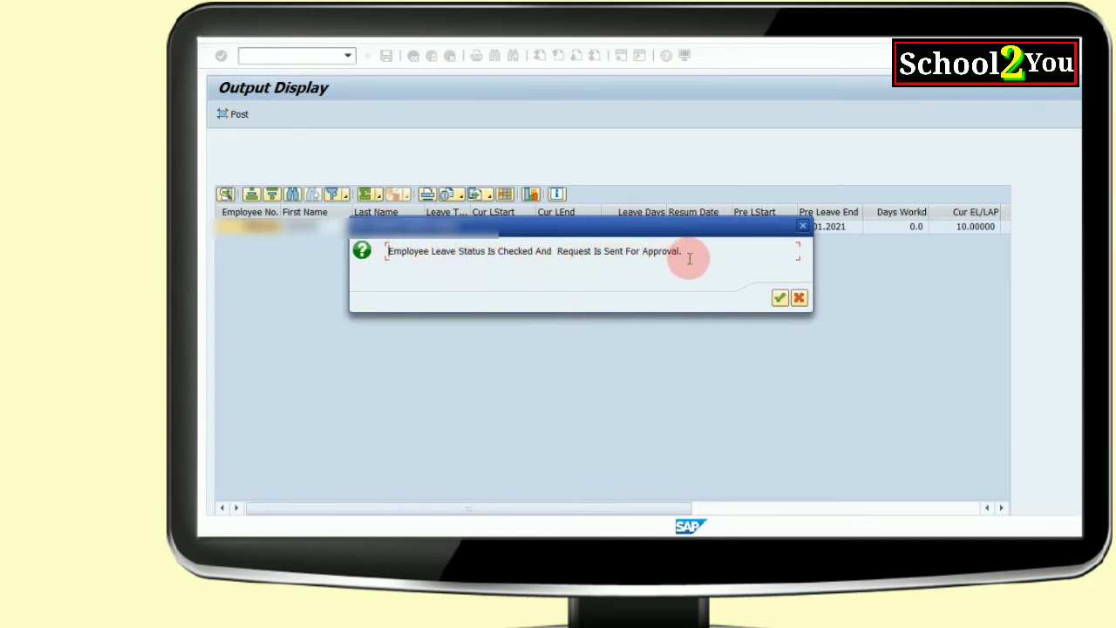
left_click(778, 298)
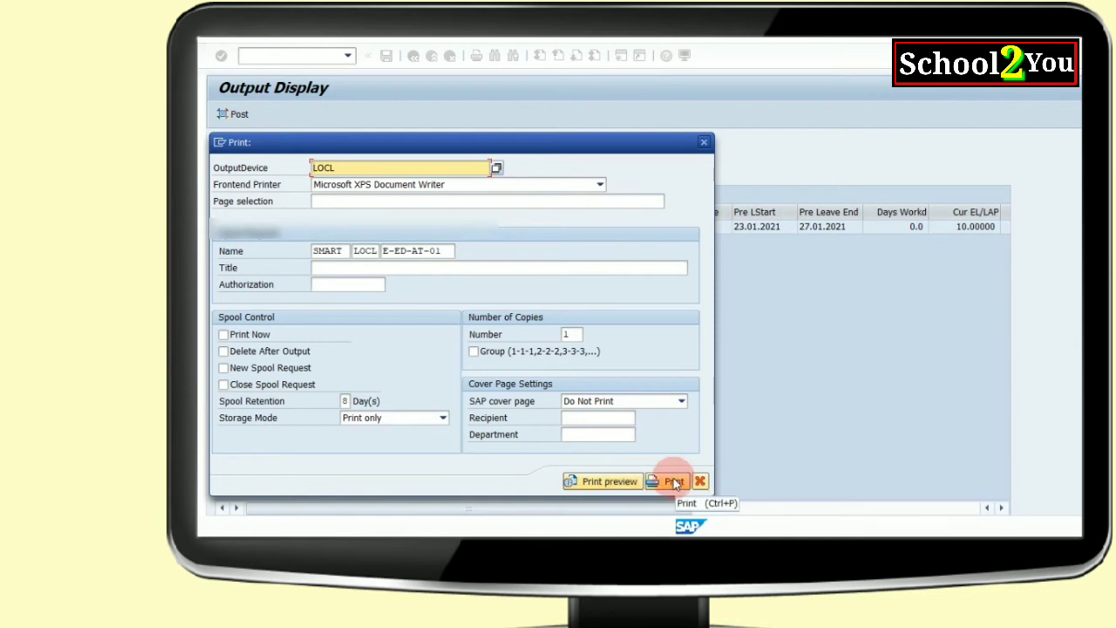
Preview the printed leave application, examine the whole page, and return to the leave application form
left_click(610, 482)
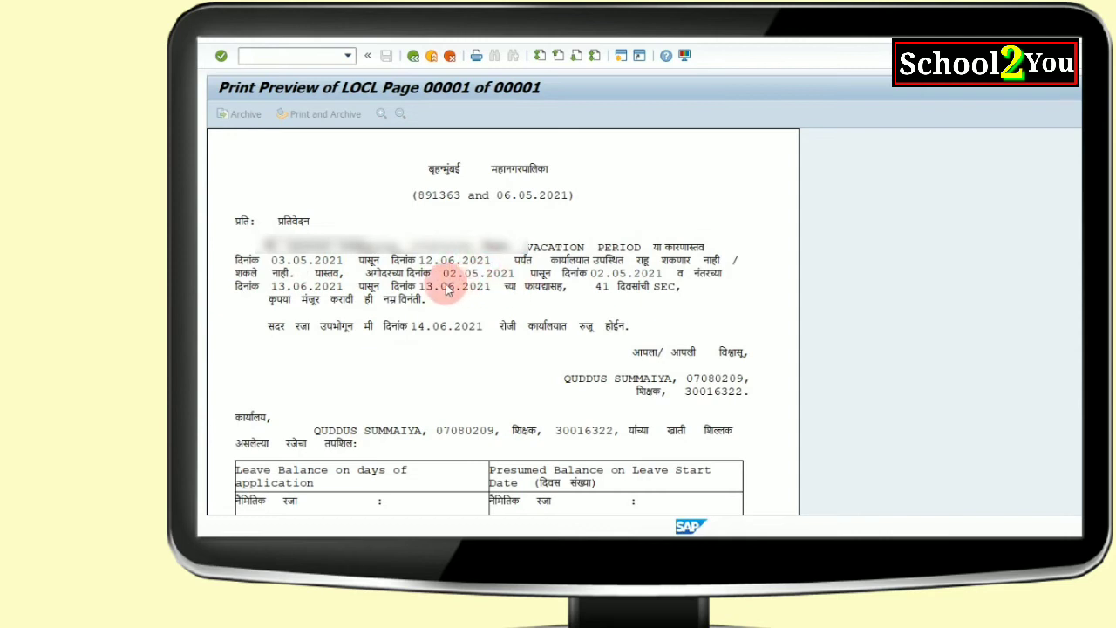
scroll(494, 281, "down", 5)
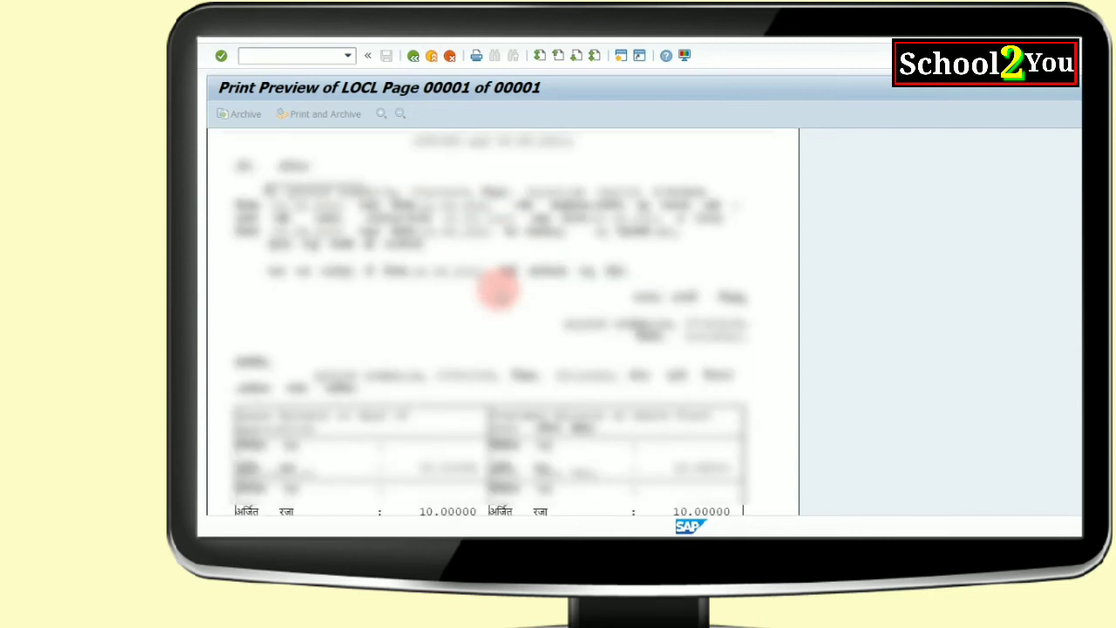
scroll(498, 286, "down", 8)
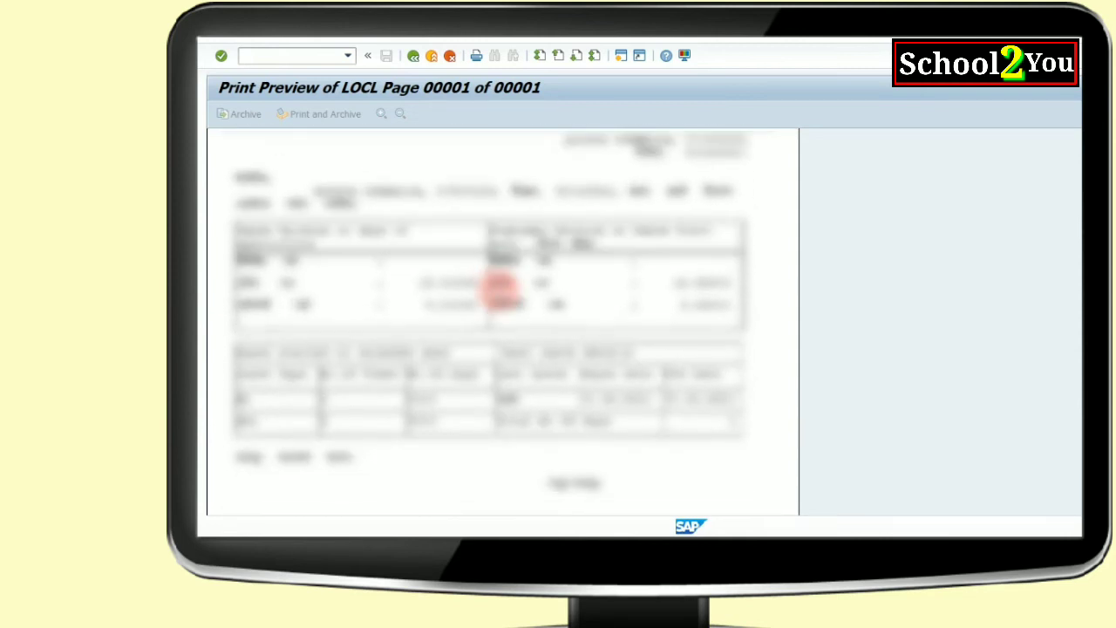
scroll(499, 286, "down", 6)
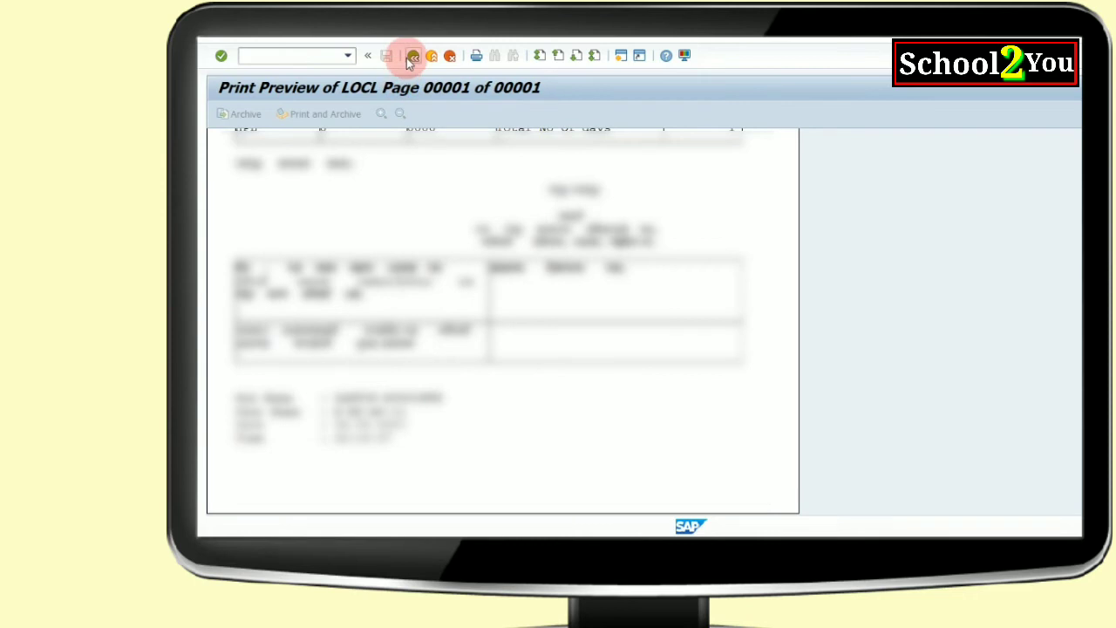
scroll(466, 231, "up", 10)
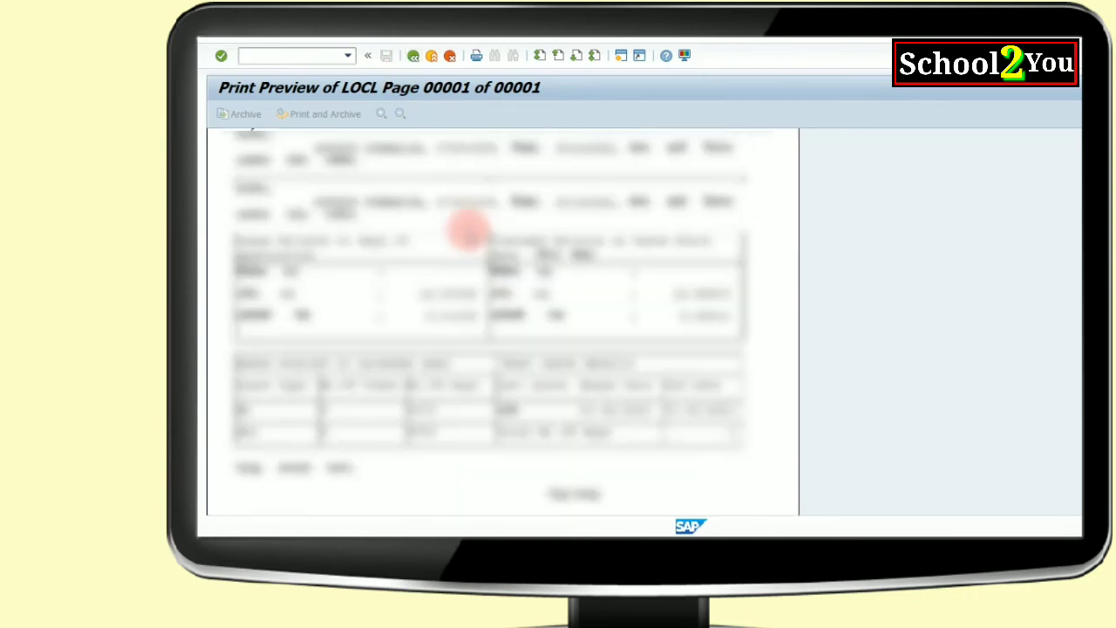
scroll(453, 179, "up", 3)
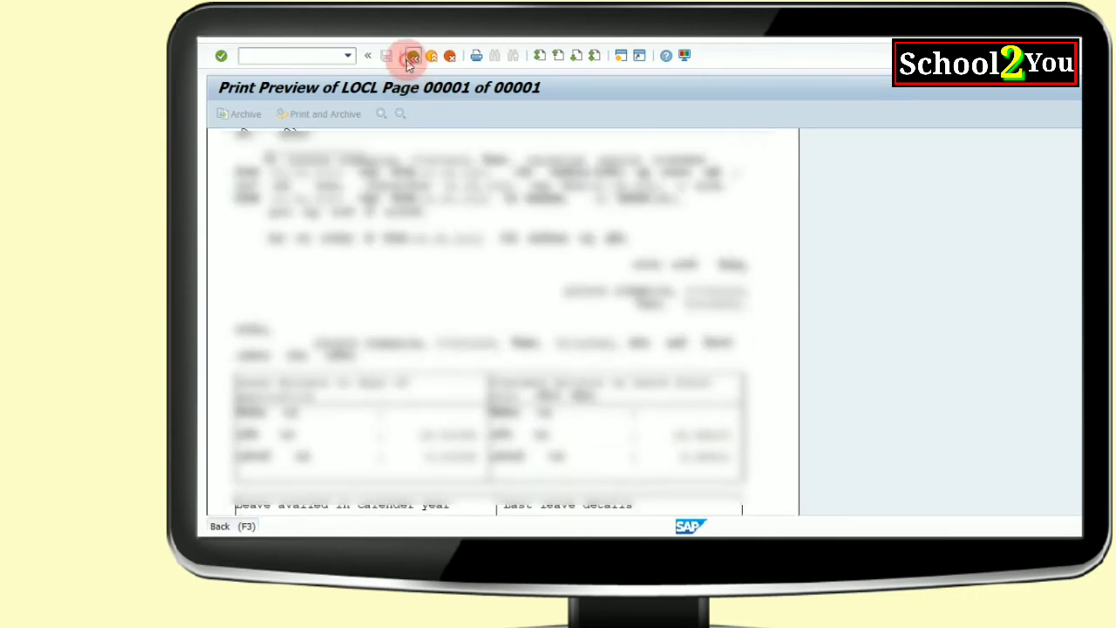
left_click(407, 59)
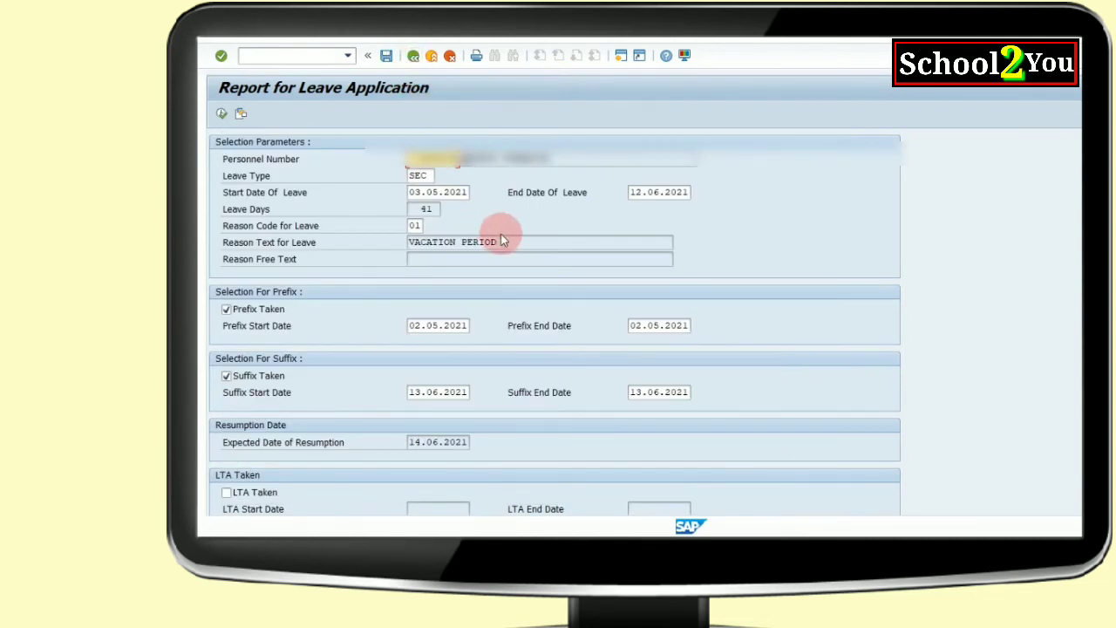
Review the completed leave form, try to execute the same application again, and return to the HR Navigation screen
scroll(515, 264, "down", 1)
scroll(516, 265, "down", 1)
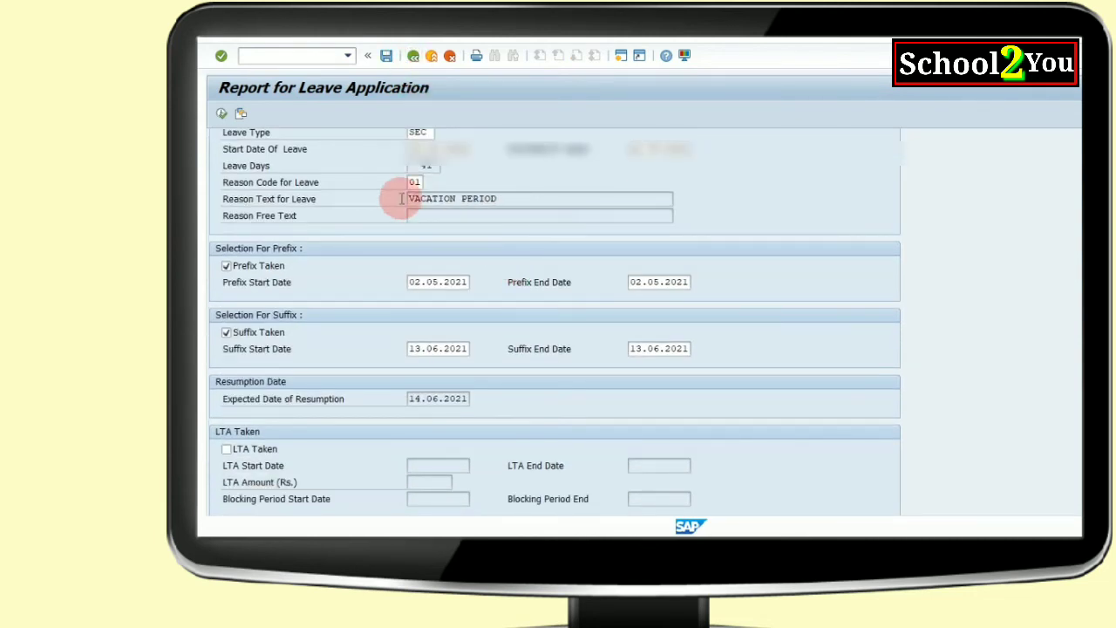
left_click(223, 114)
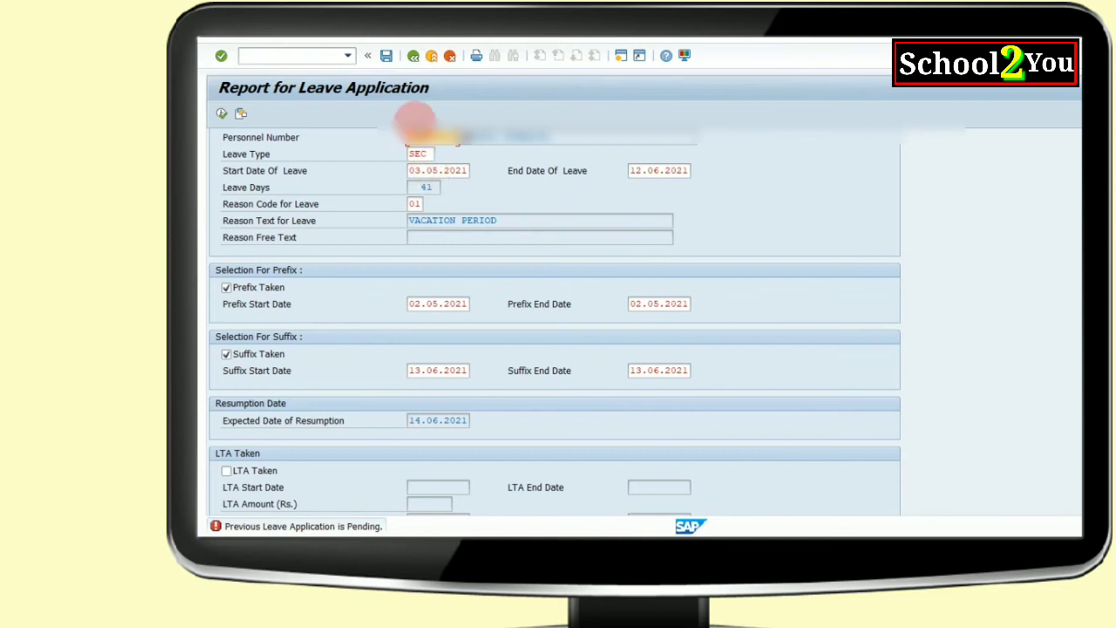
left_click(413, 56)
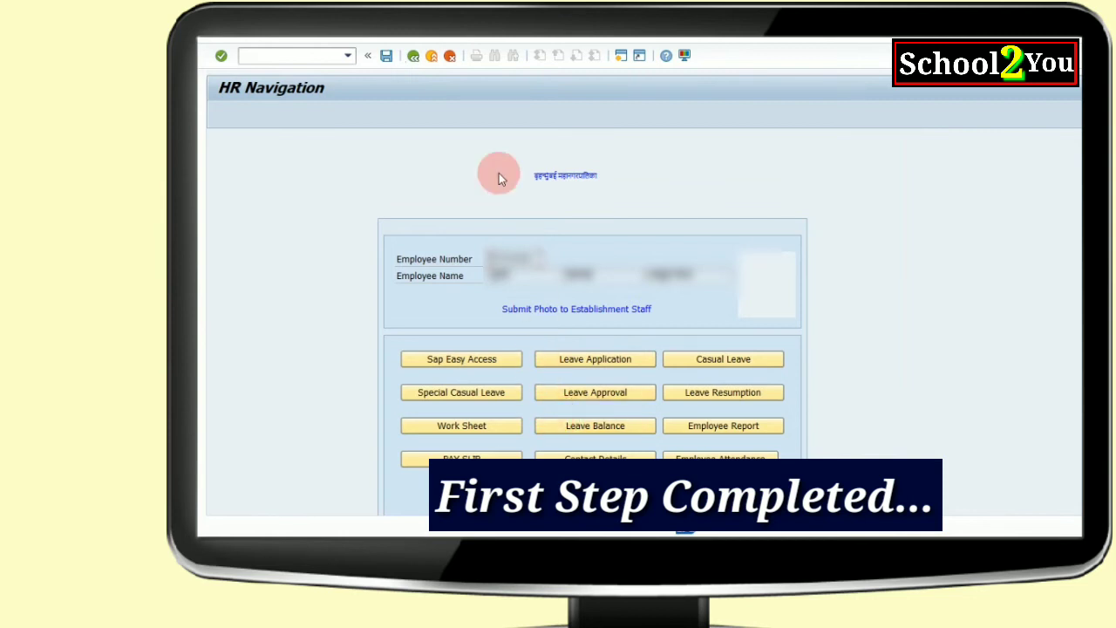
Go back to SAP Easy Access and reopen HR Navigation by running the previously used transaction ZHR_NAVIGATION
left_click(416, 58)
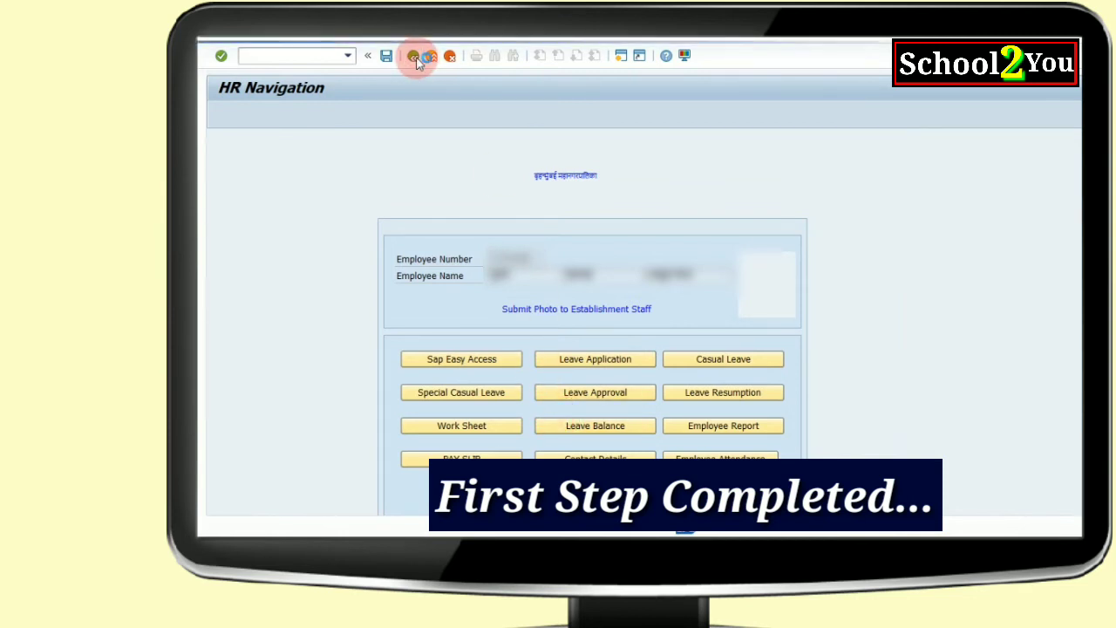
left_click(350, 57)
left_click(301, 68)
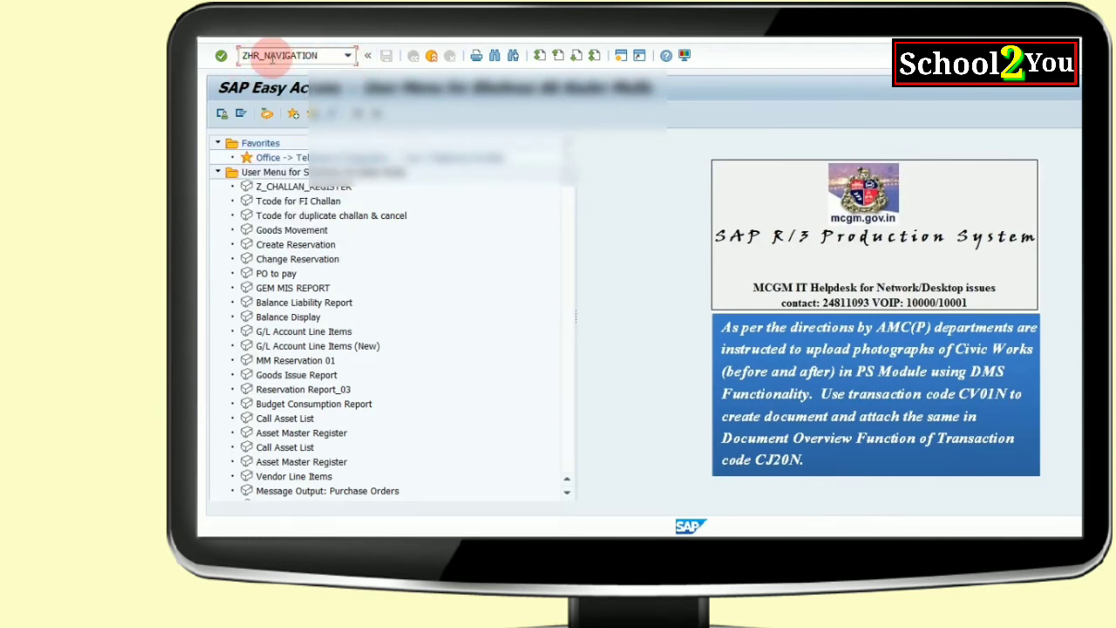
left_click(223, 56)
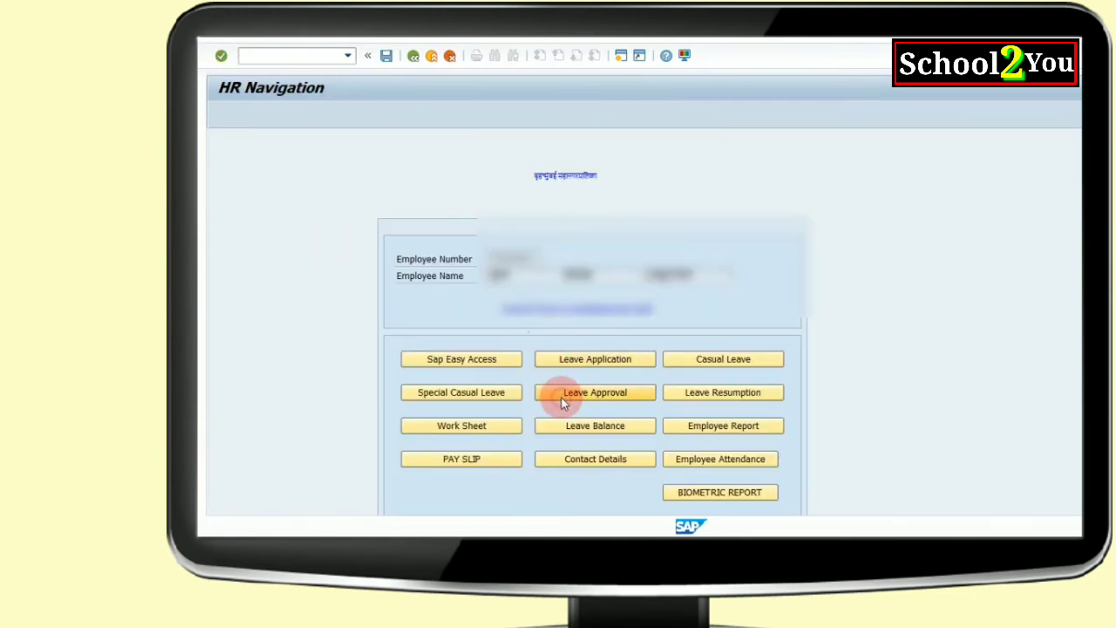
Open the normal leave approval list for the employee's personnel number and set the SEC leave's approval to Yes
left_click(562, 398)
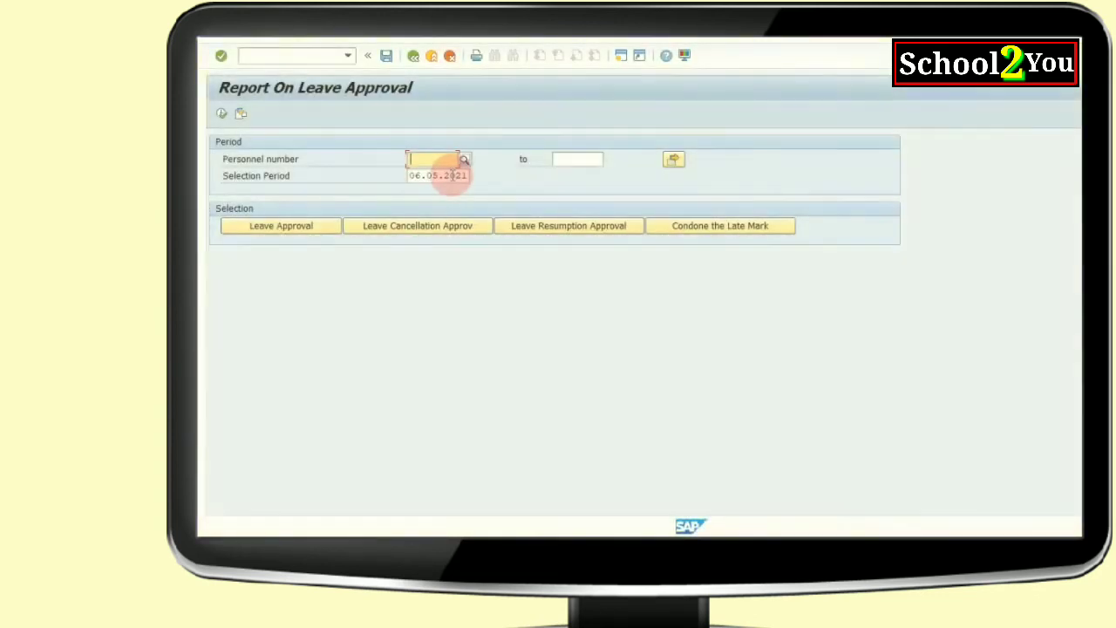
left_click(327, 233)
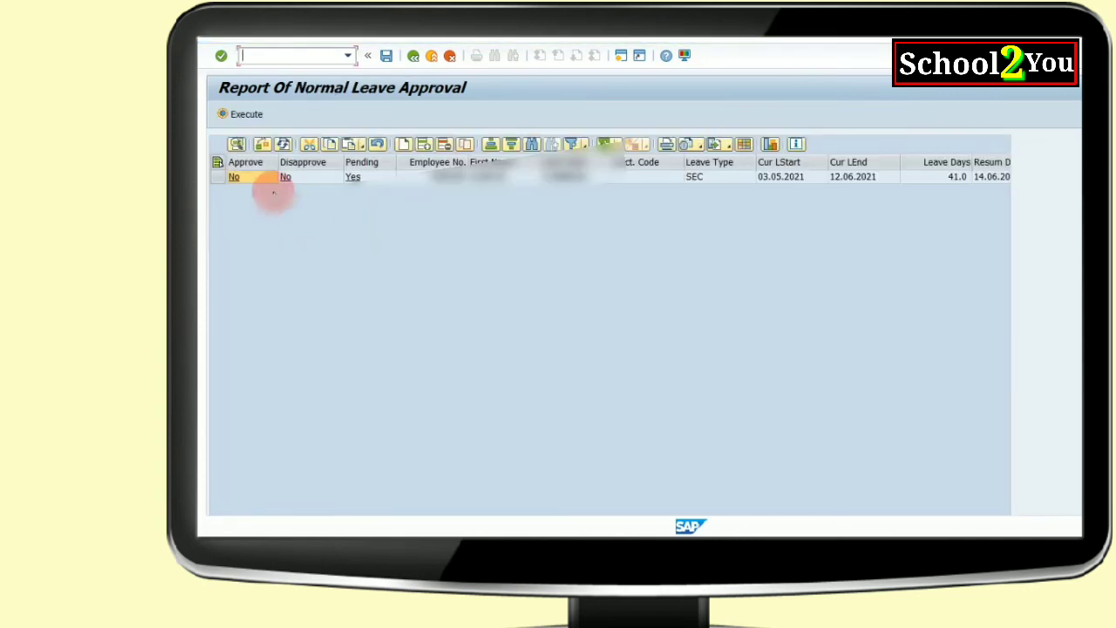
left_click(236, 177)
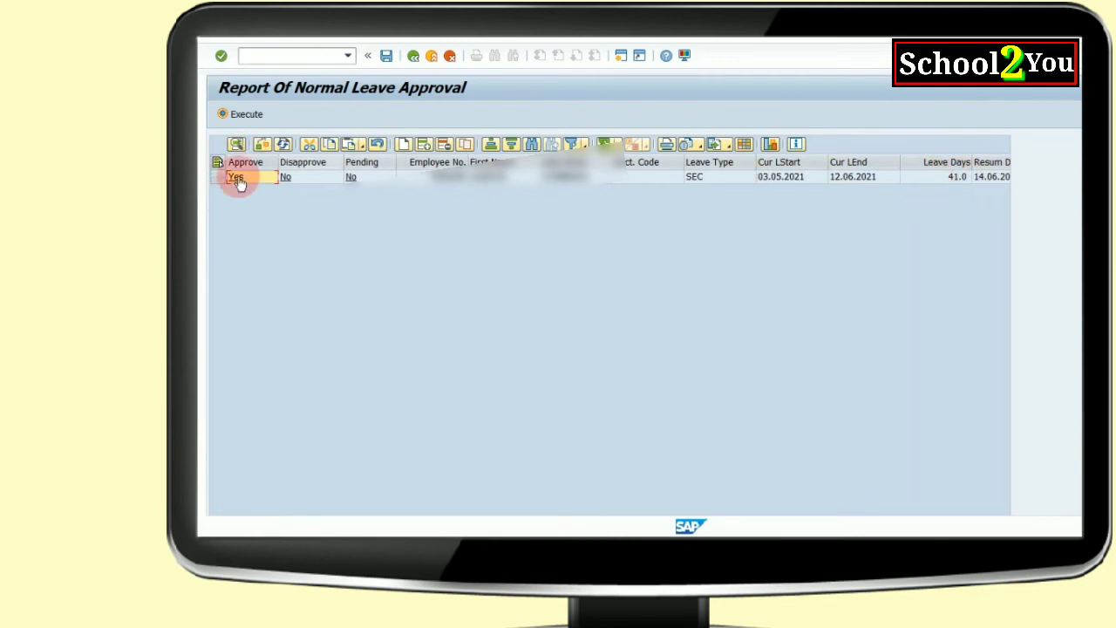
Execute the leave approval, dismiss the update message, and return to the HR Navigation screen
left_click(247, 115)
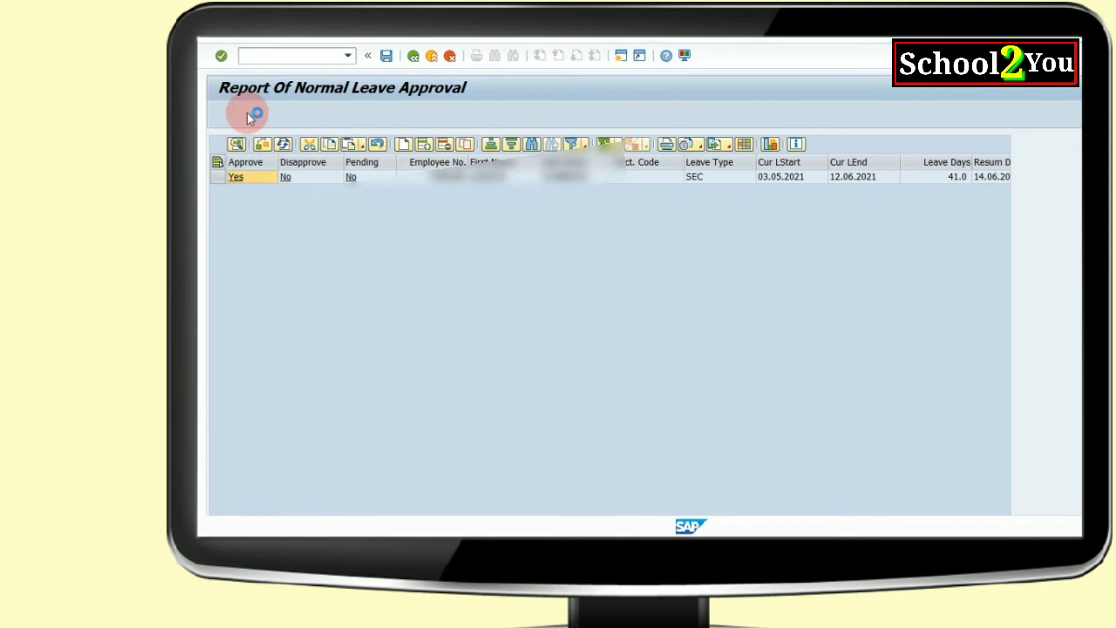
left_click_drag(360, 360, 477, 199)
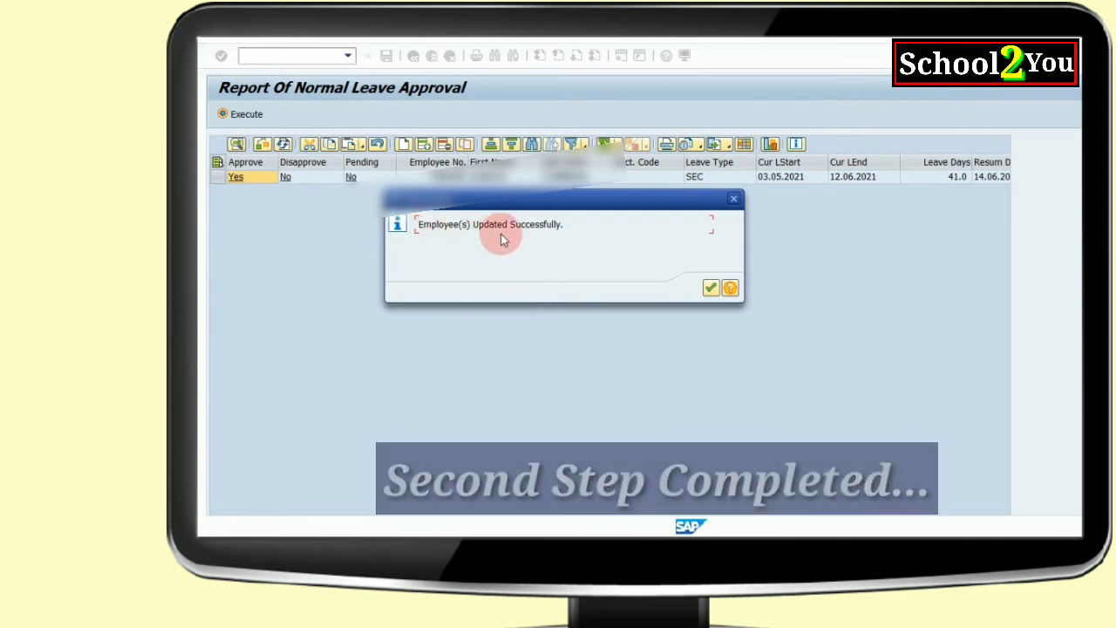
left_click(711, 288)
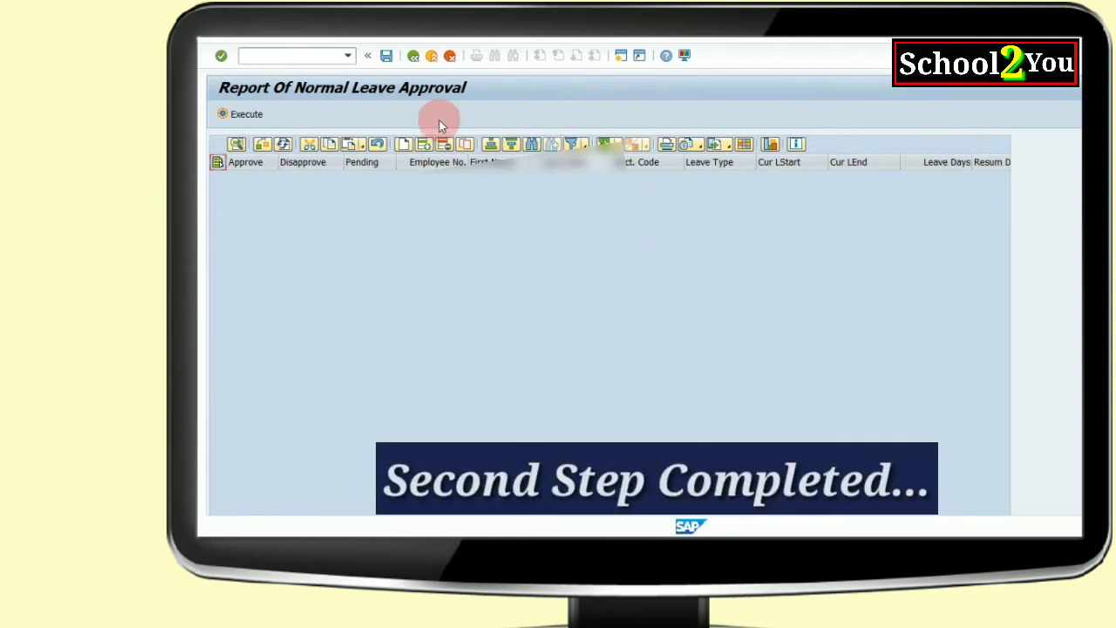
left_click(414, 55)
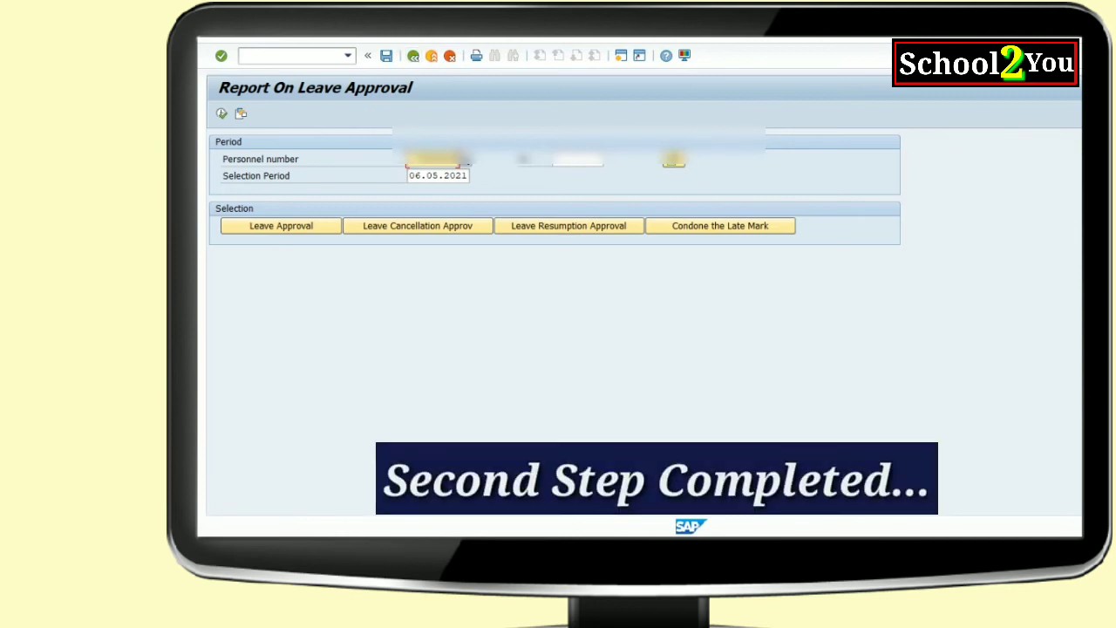
left_click(414, 56)
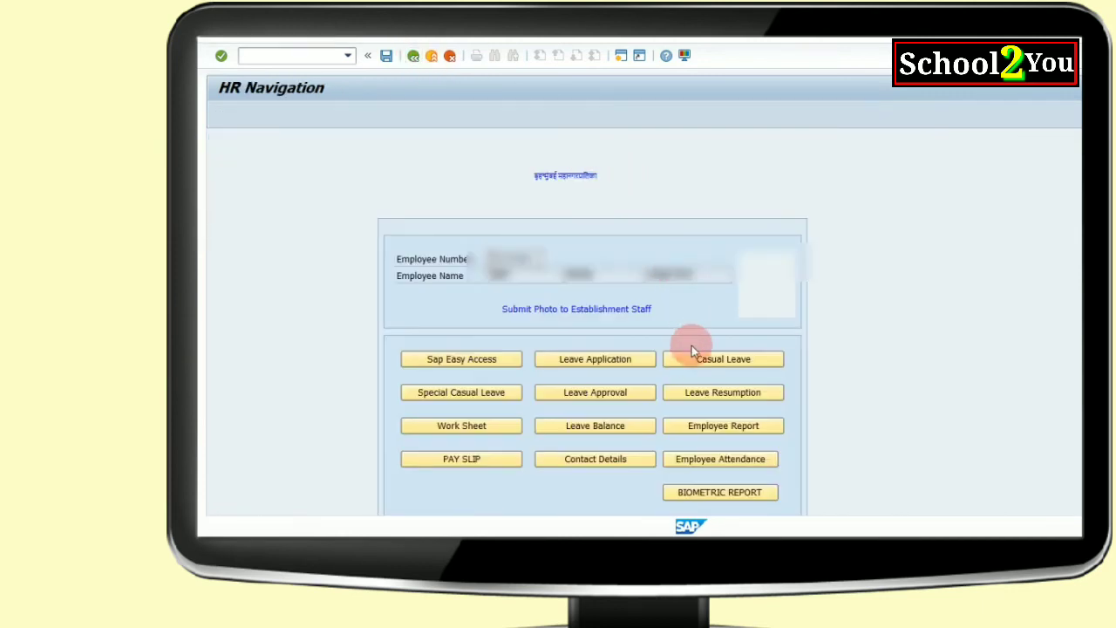
Display the employee's leave resumption entry for the actual resumption date 06.05.2021, examine it, and return to HR Navigation
left_click(727, 394)
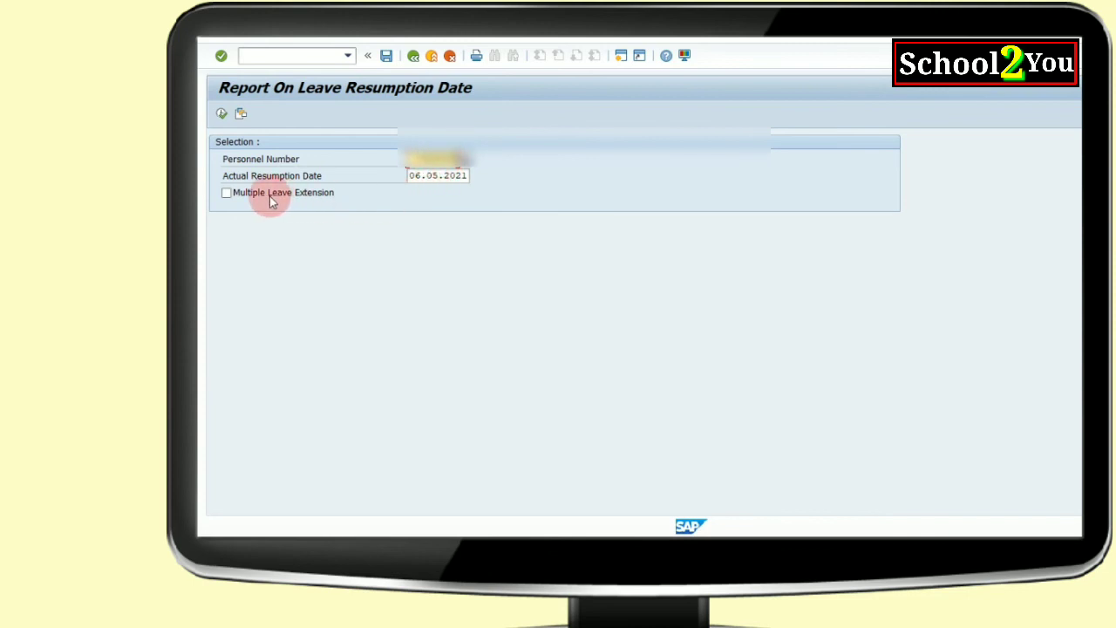
left_click(223, 115)
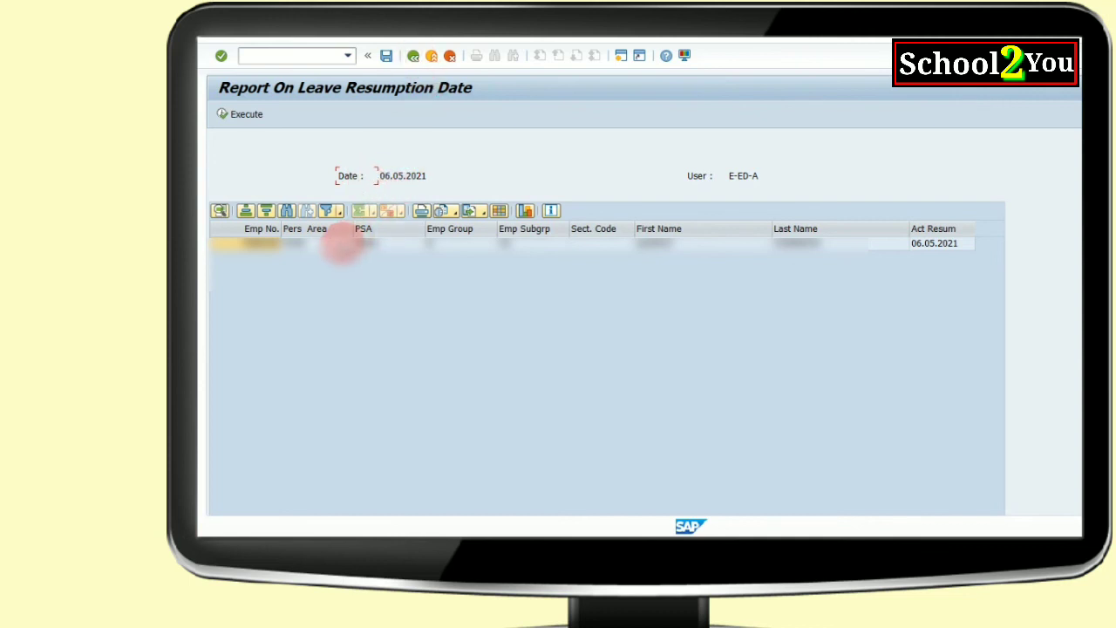
left_click(228, 117)
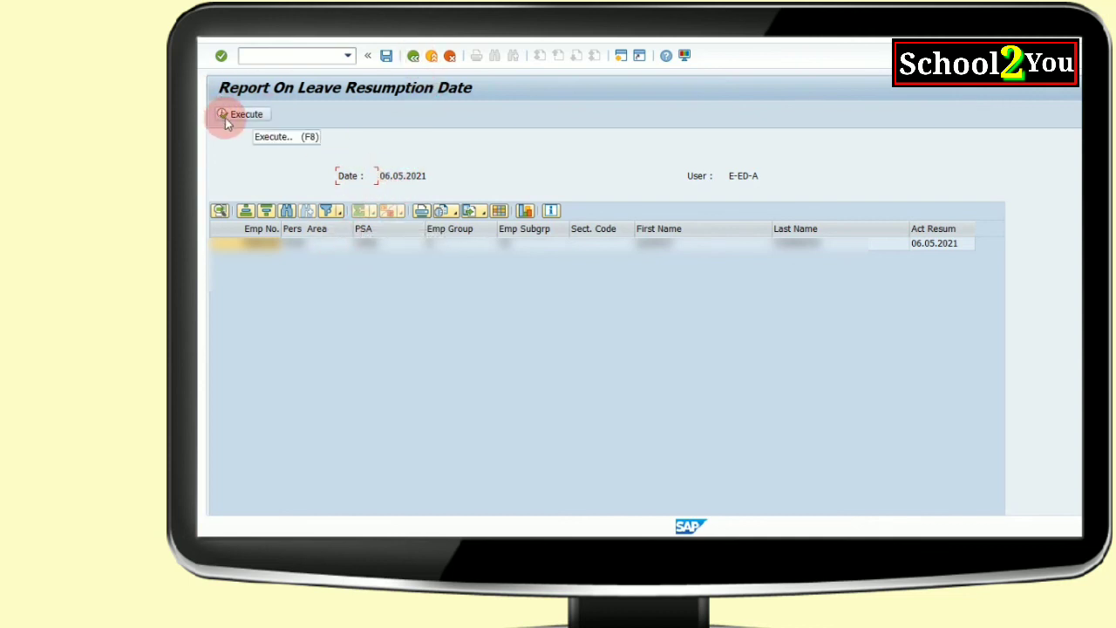
left_click(420, 71)
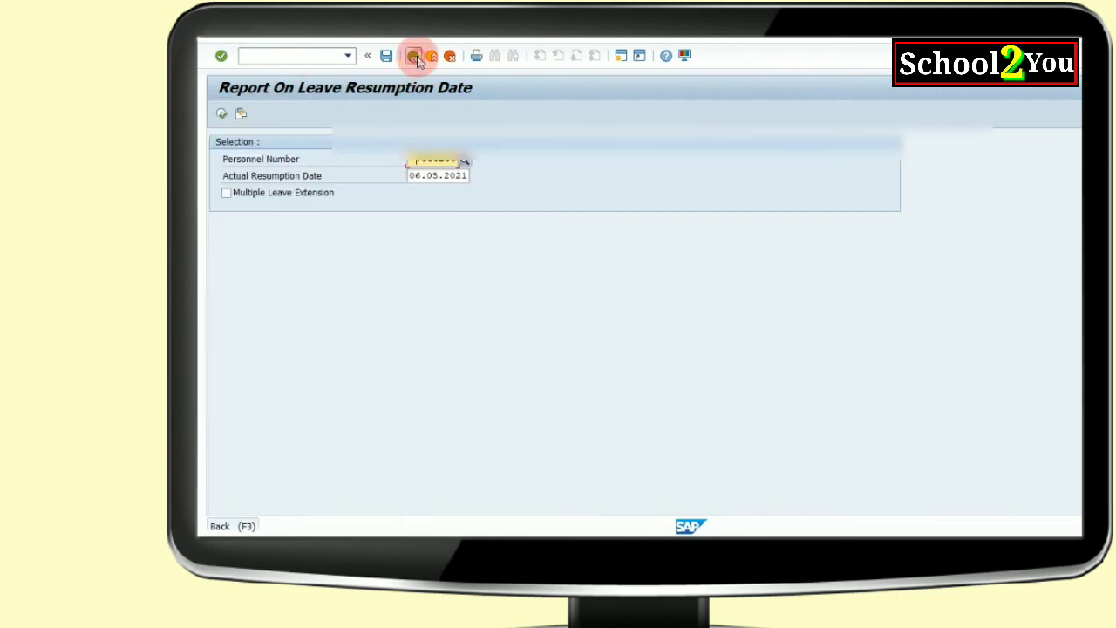
left_click(415, 56)
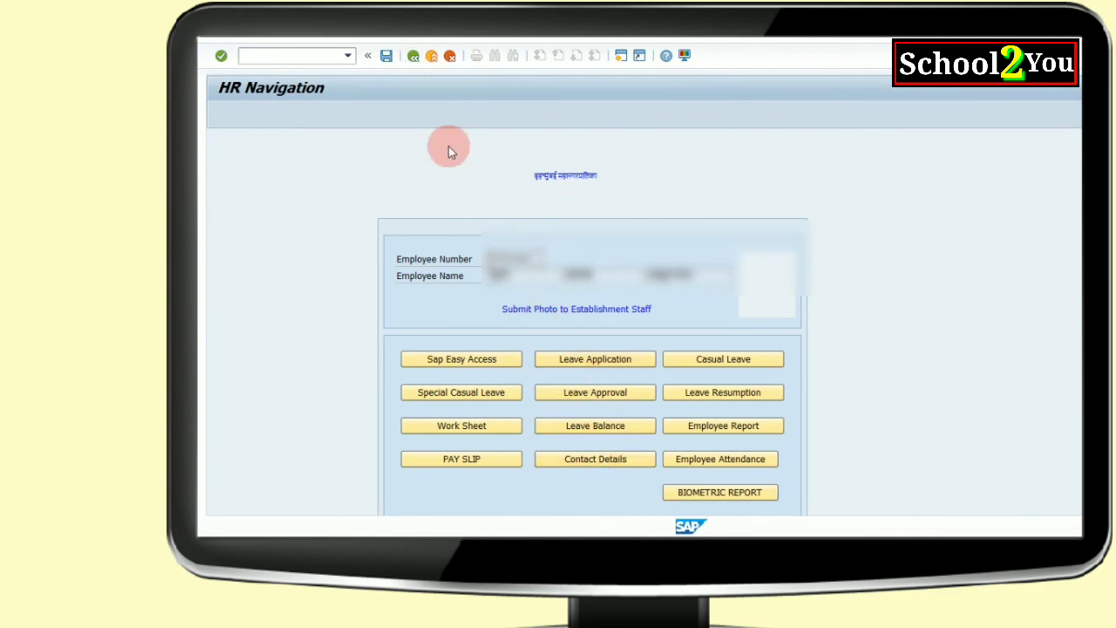
Run the employee's leave balance report, examine the balances by leave type, and open the last leave utilized details
left_click(645, 427)
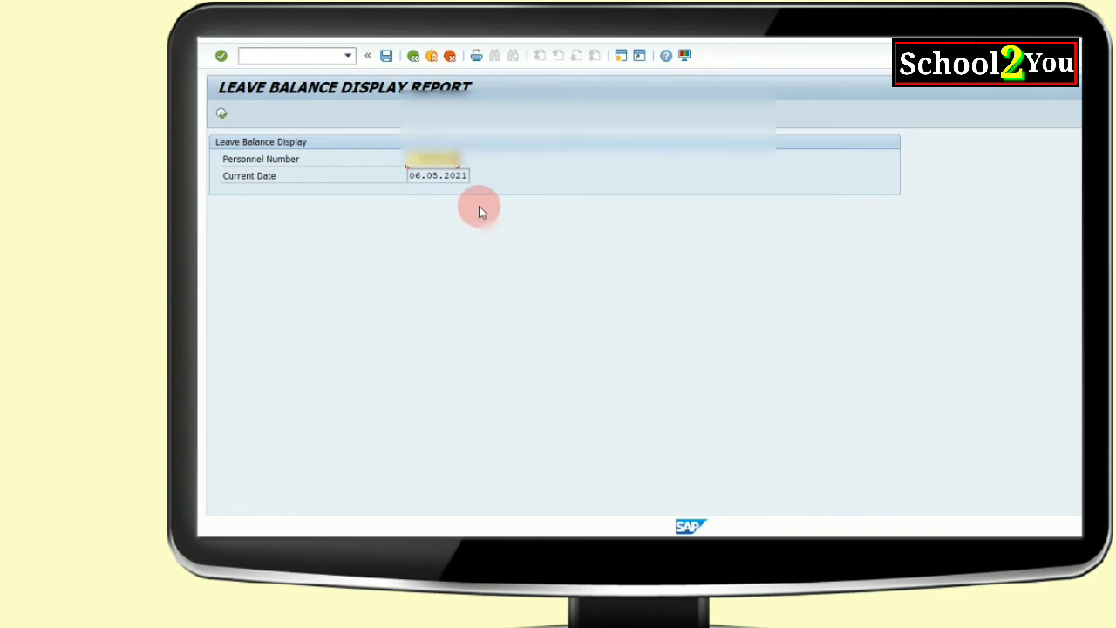
left_click(224, 115)
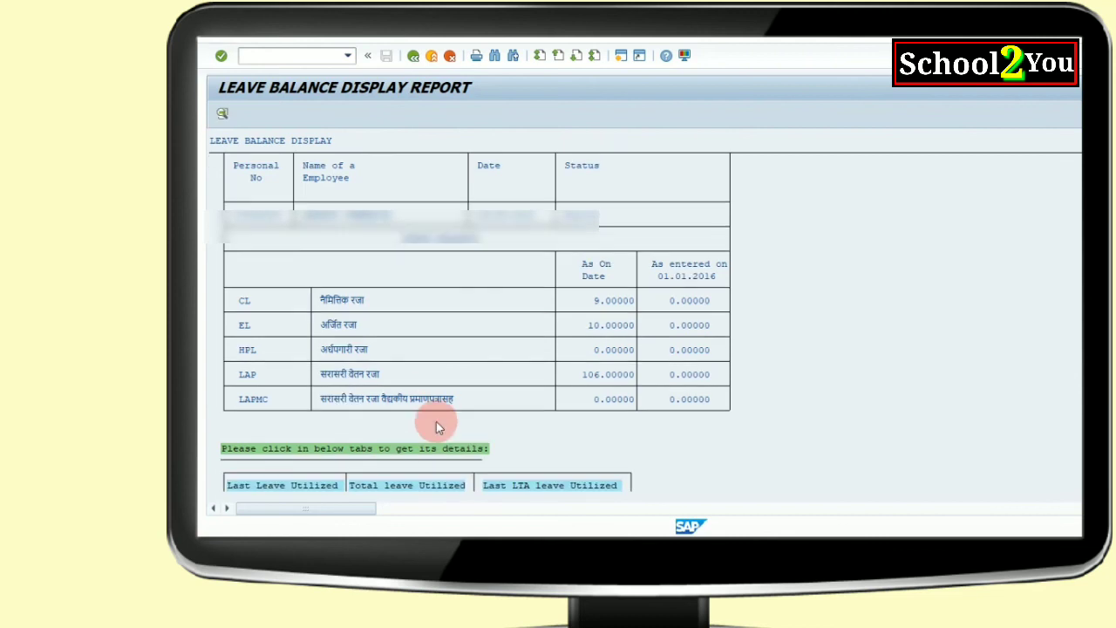
scroll(425, 483, "down", 1)
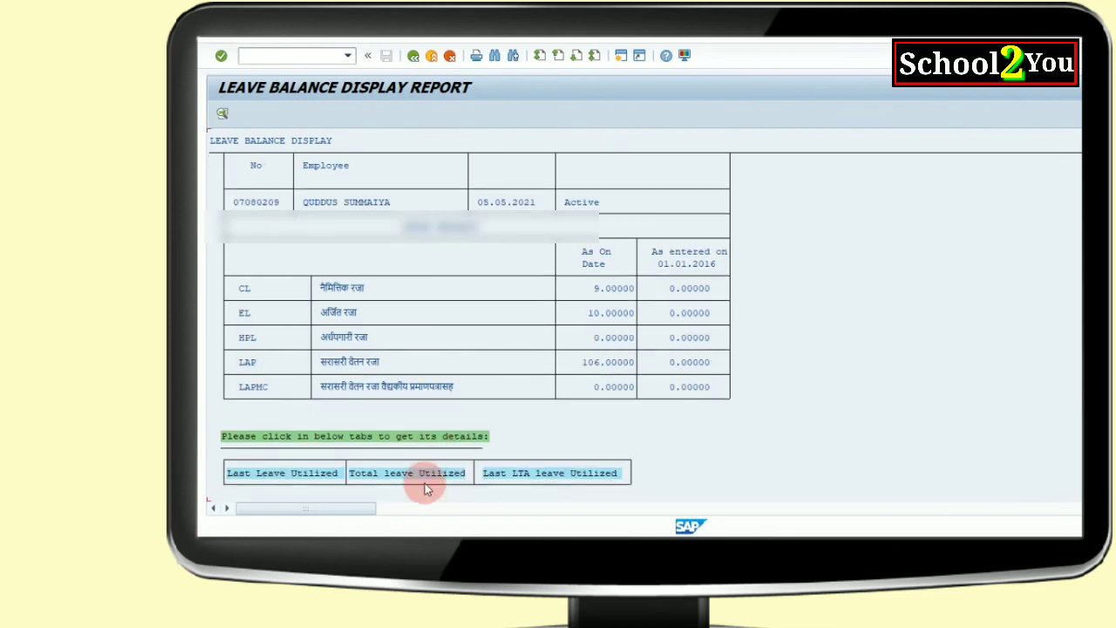
left_click(340, 474)
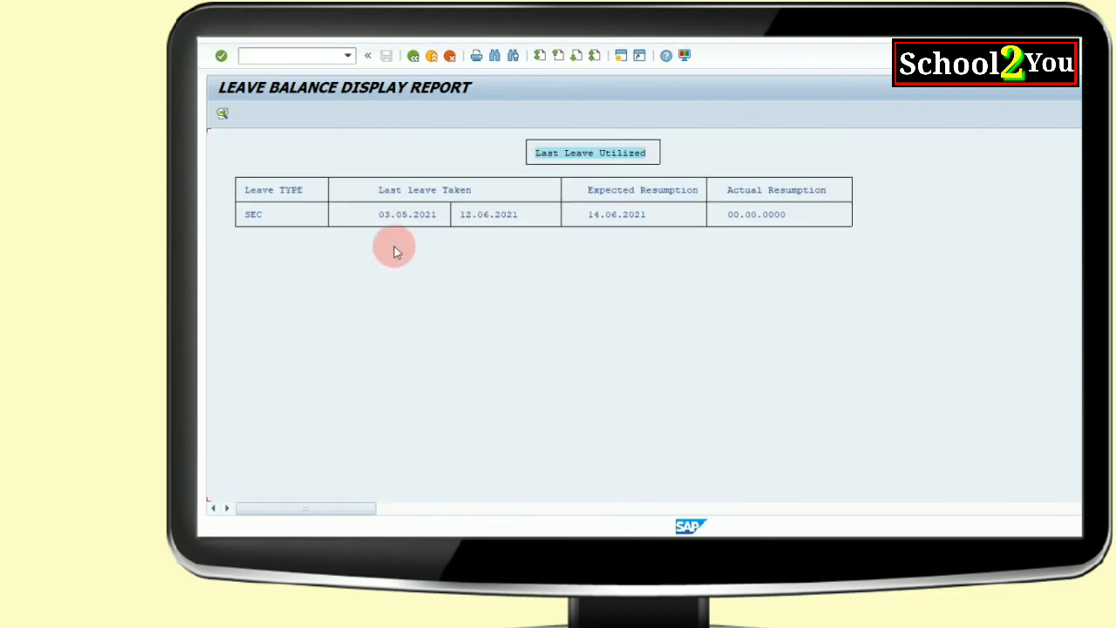